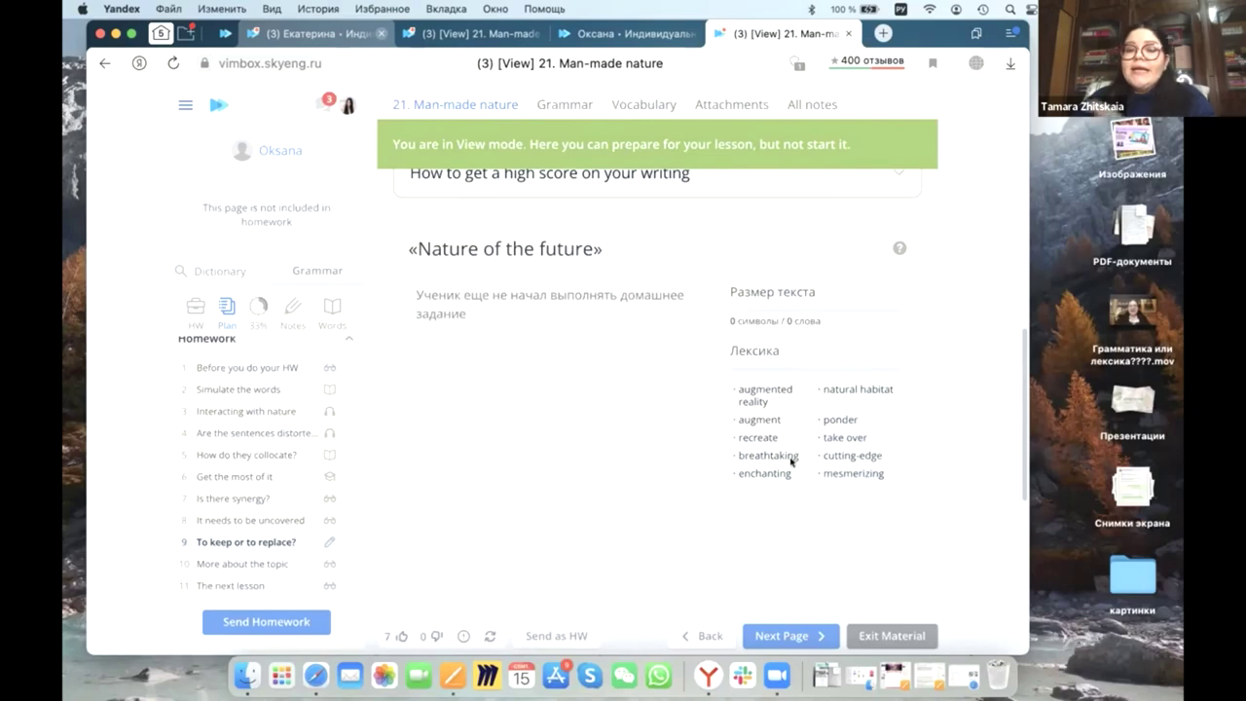
# - Open the homework page "More about the topic" and review its reading, podcast and video resources
pyautogui.click(246, 564)
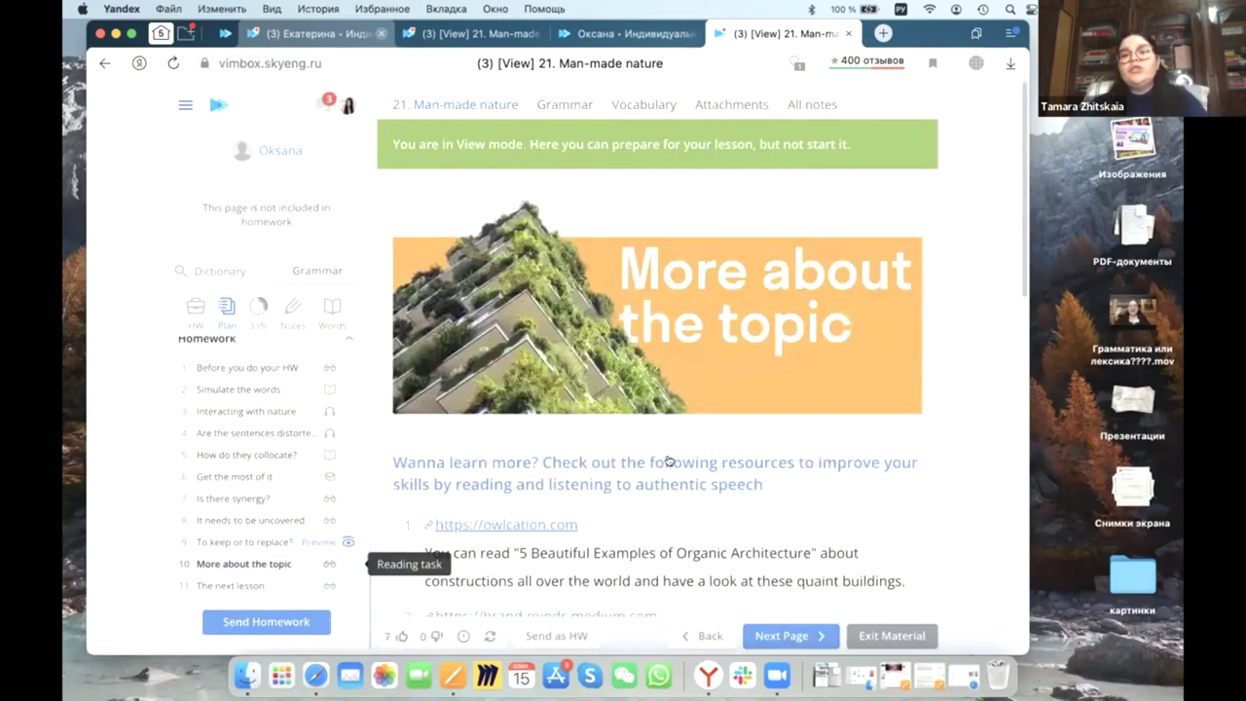
pyautogui.scroll(-10, 669, 461)
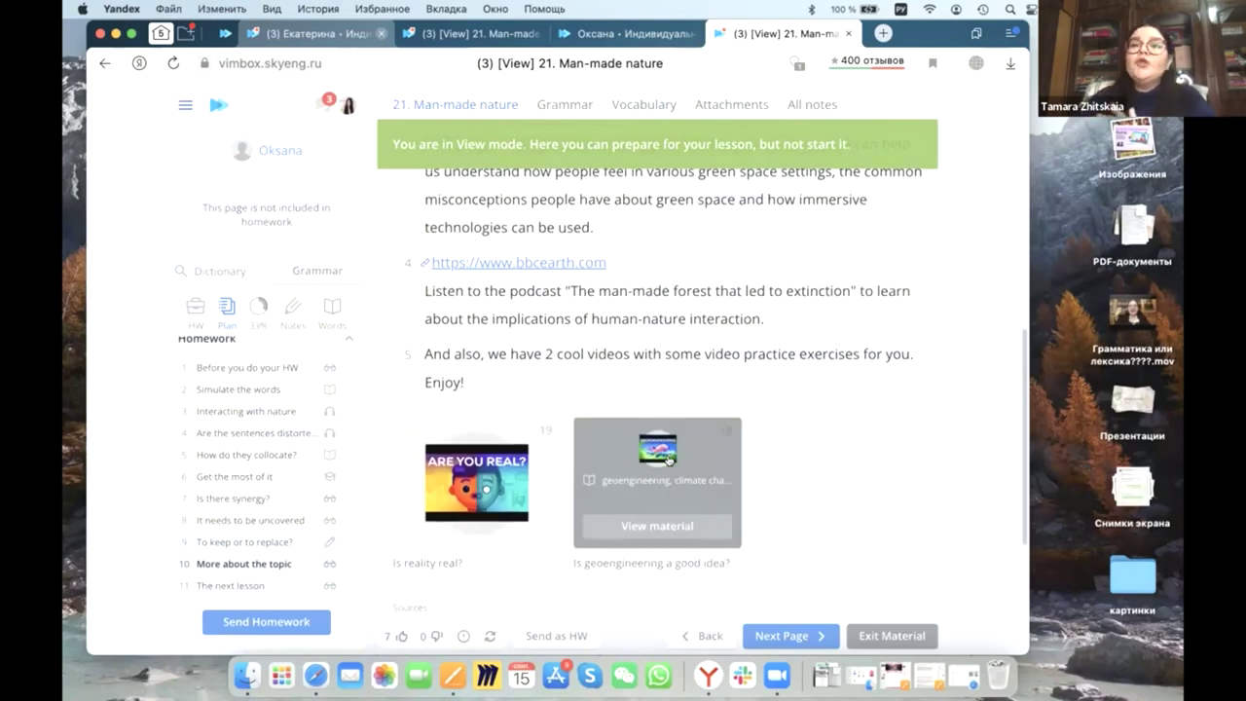
pyautogui.scroll(5, 668, 461)
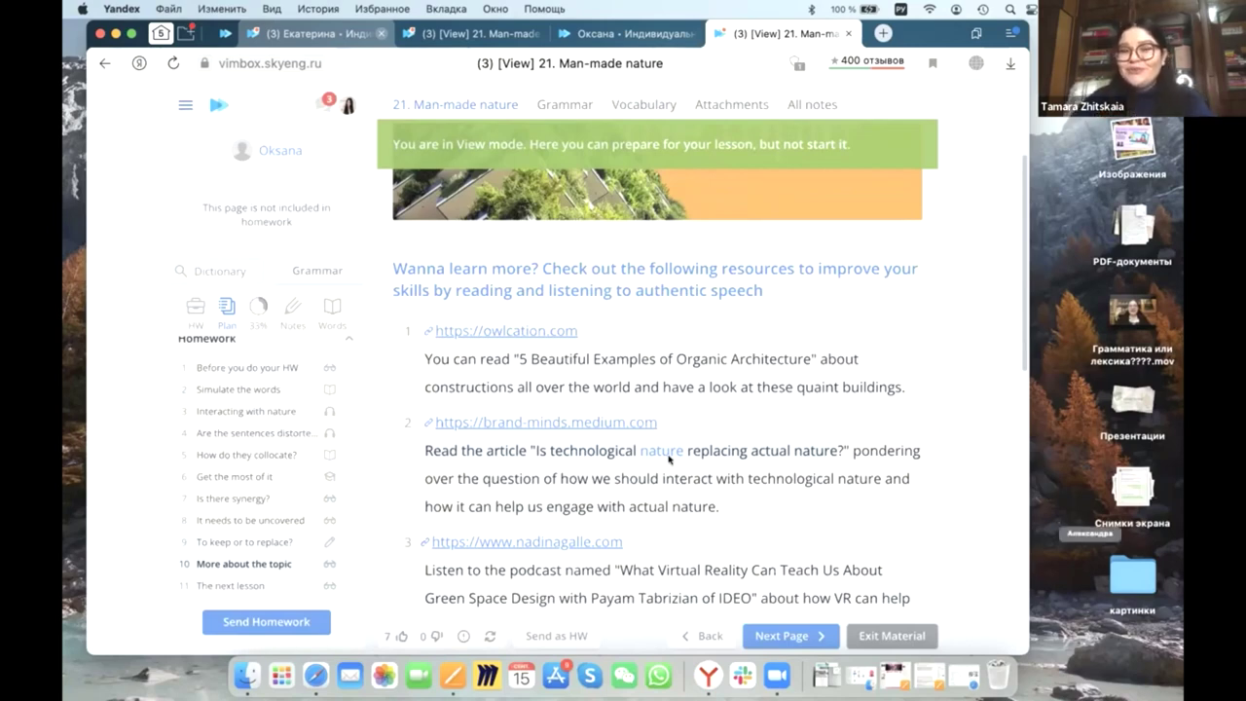
pyautogui.scroll(-8, 669, 459)
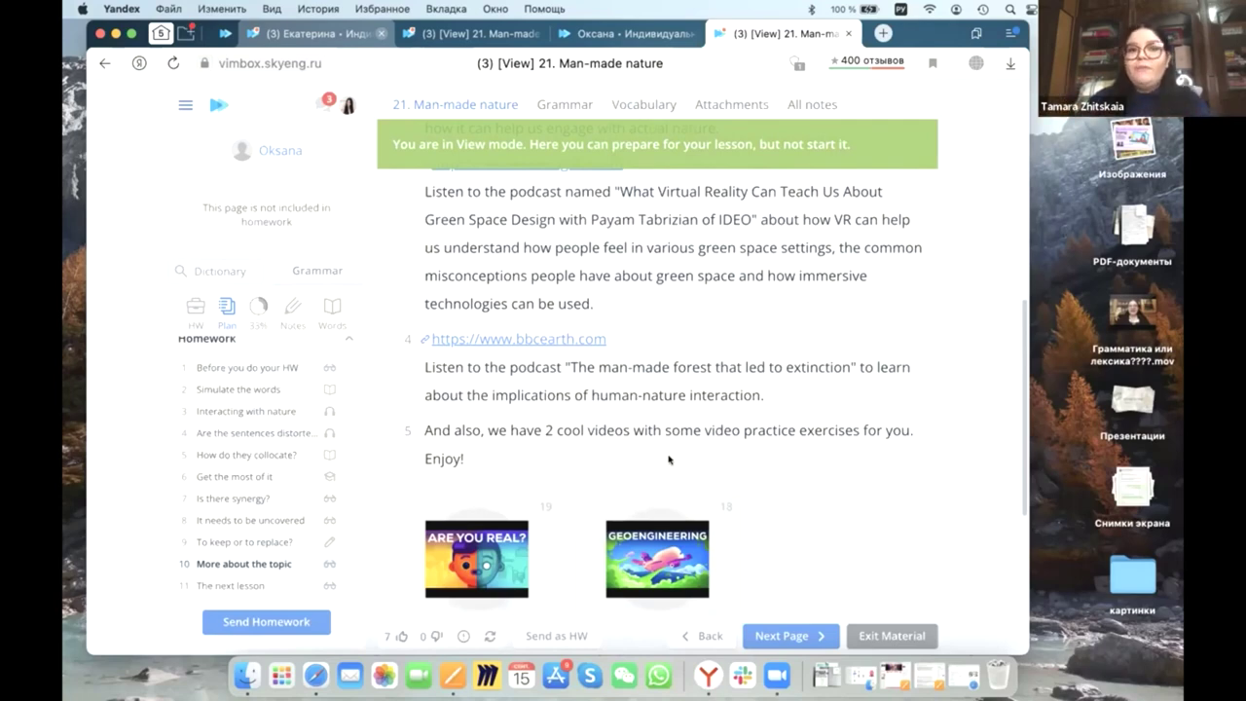
pyautogui.scroll(10, 668, 459)
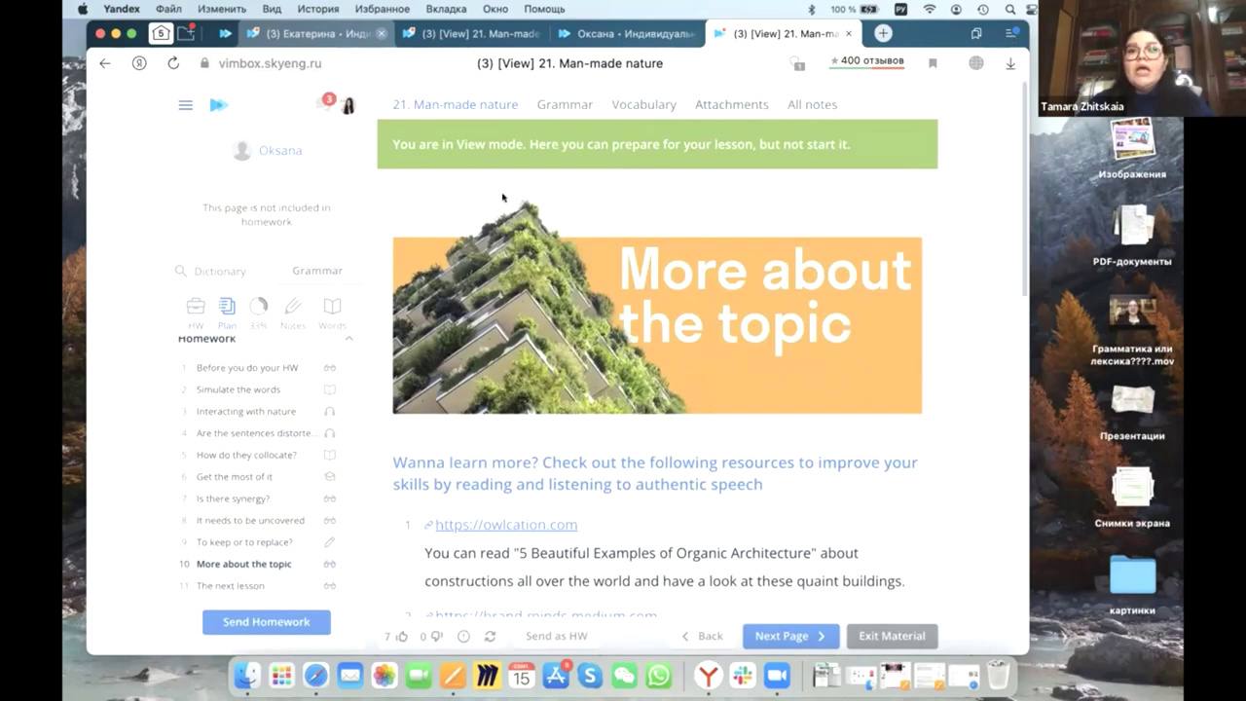
# - Switch to the Pre-Intermediate student's lesson plan and examine the course categories in the catalogue
pyautogui.click(638, 31)
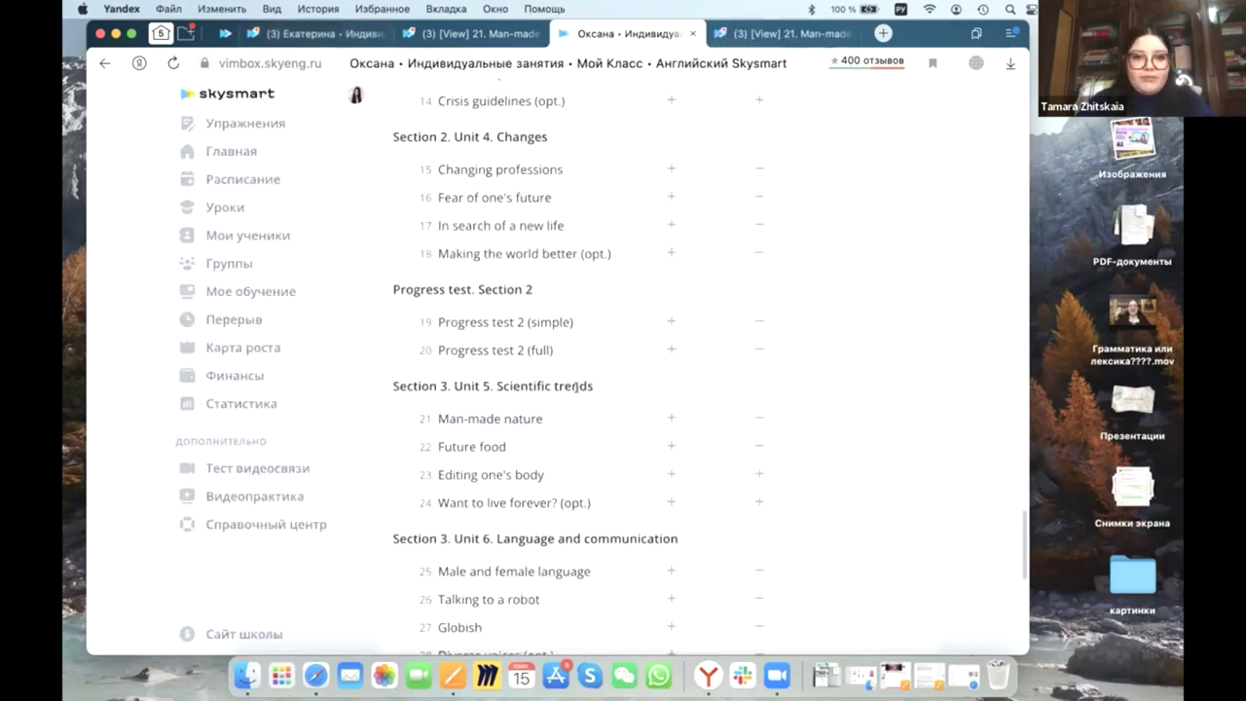
pyautogui.scroll(5, 576, 387)
pyautogui.scroll(3, 577, 387)
pyautogui.scroll(15, 576, 392)
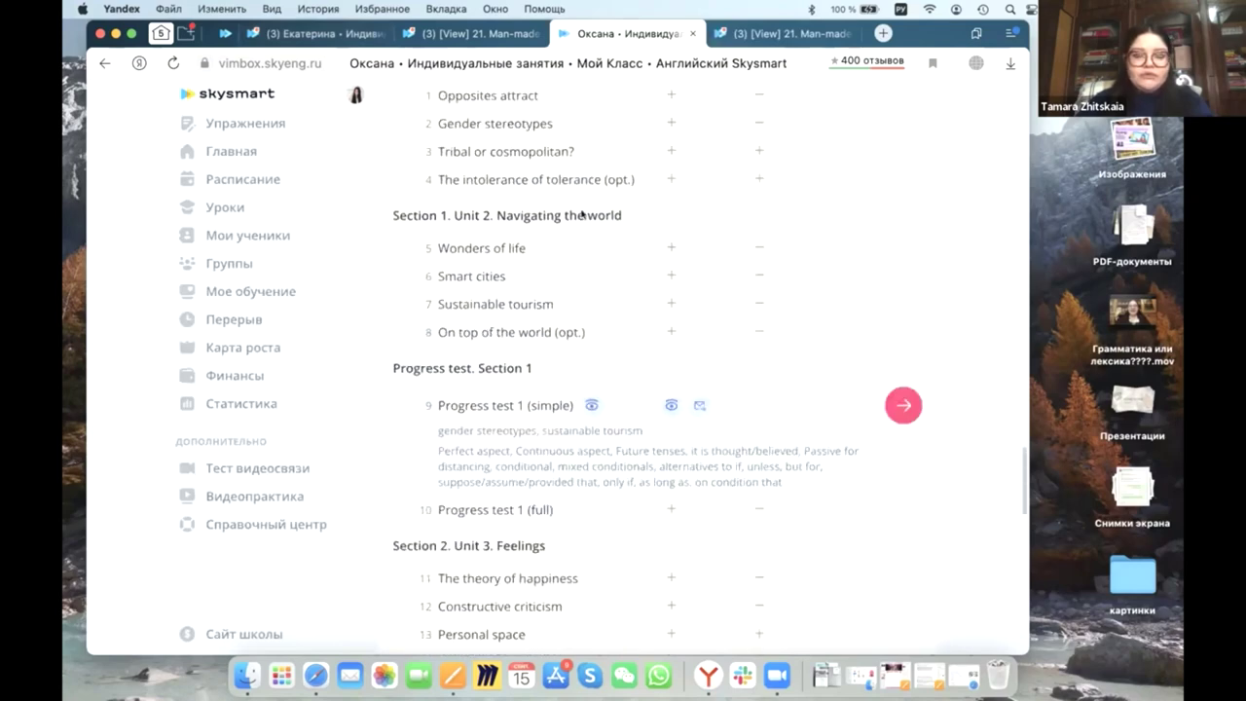
pyautogui.scroll(10, 585, 204)
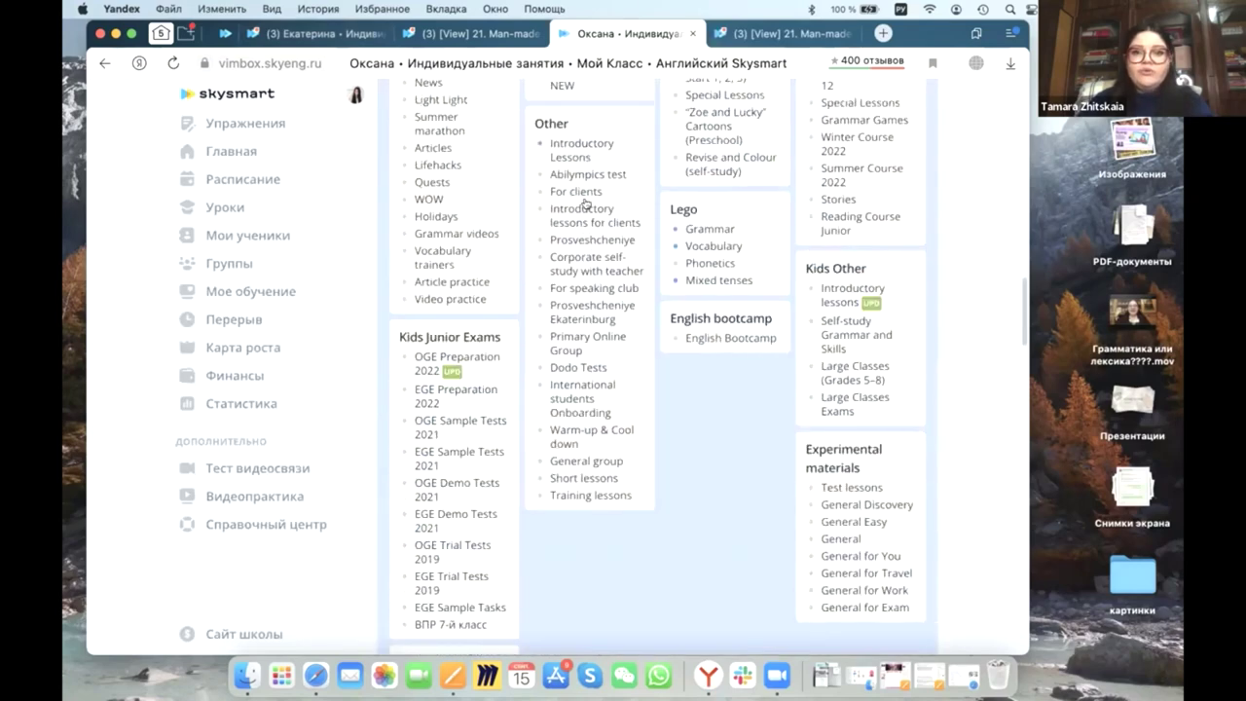
pyautogui.scroll(5, 585, 203)
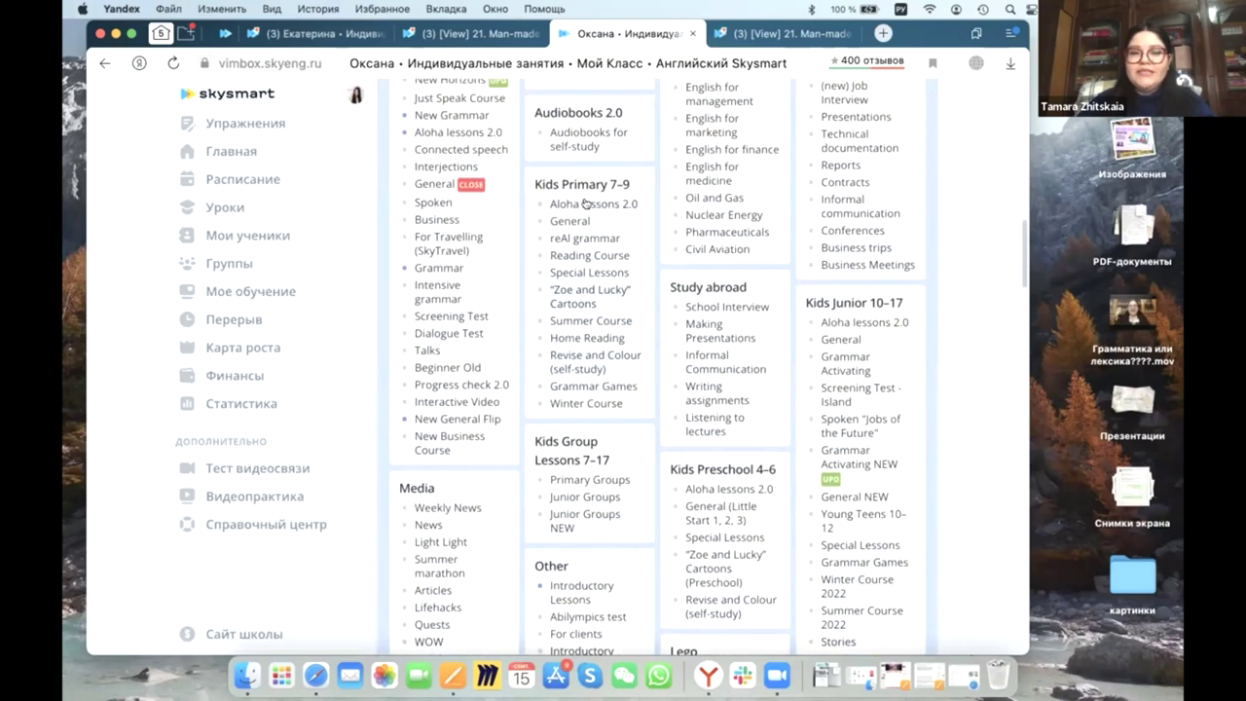
pyautogui.scroll(5, 585, 204)
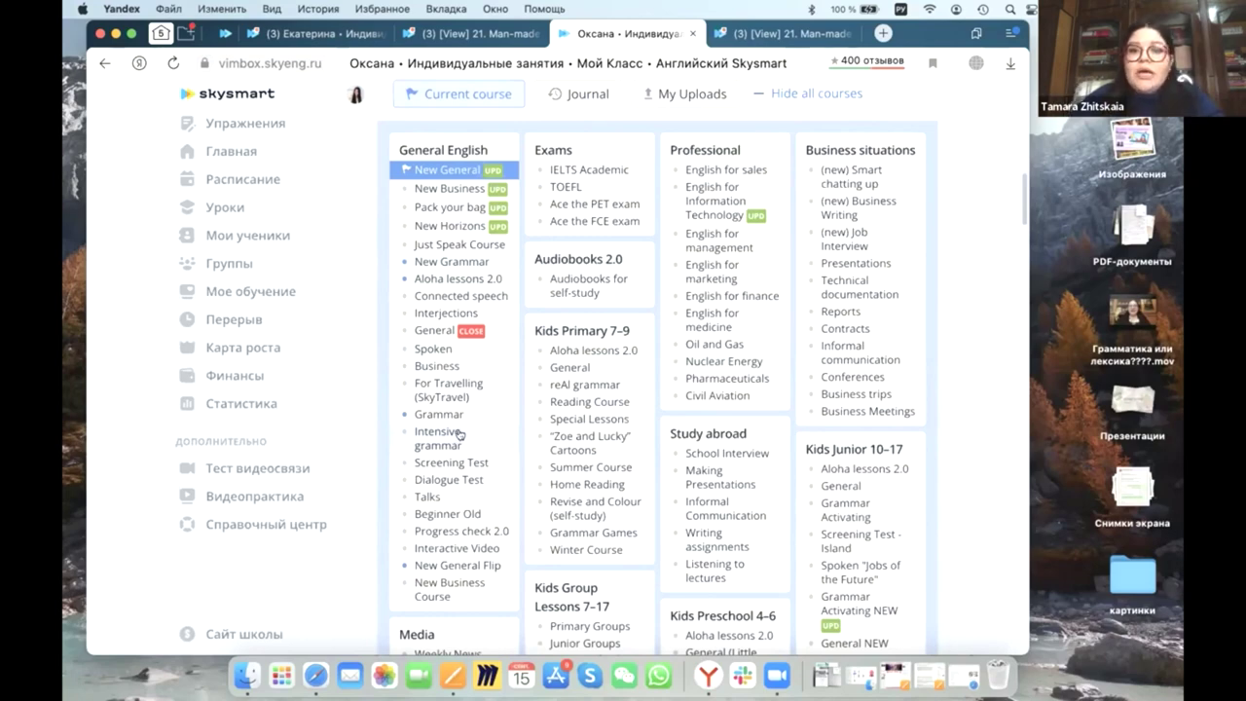
pyautogui.scroll(1, 531, 313)
pyautogui.scroll(-5, 531, 313)
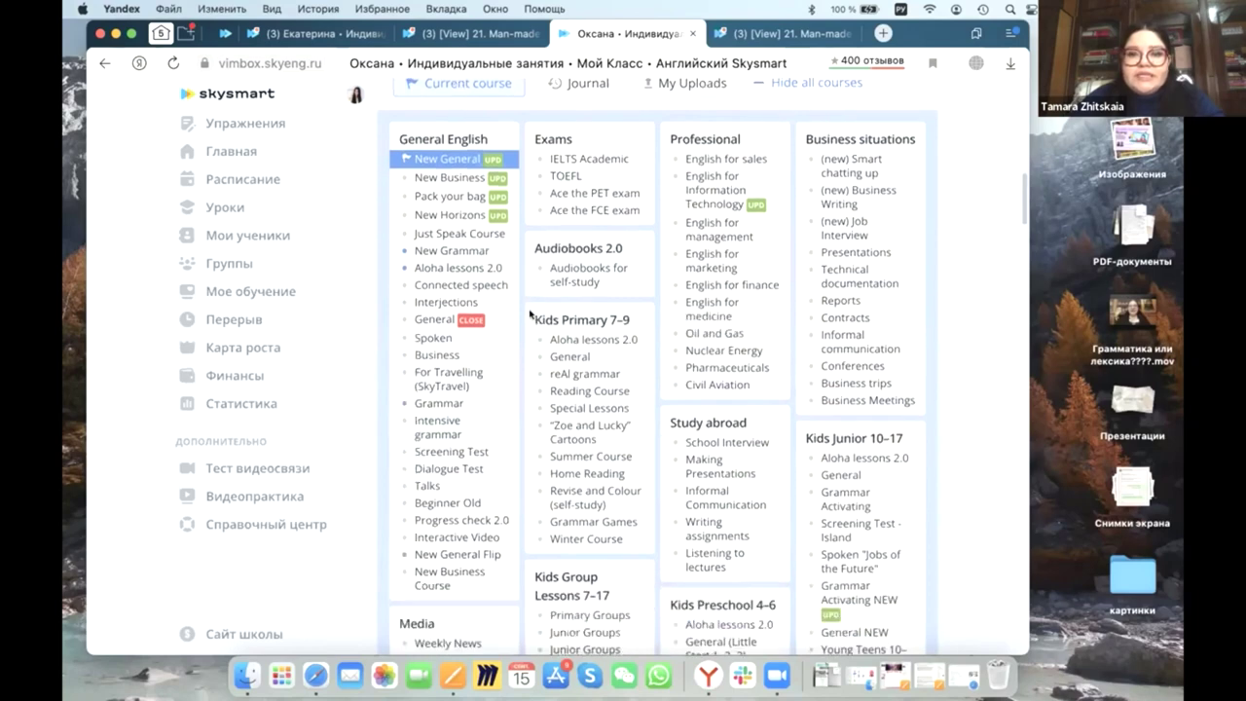
pyautogui.scroll(-1, 531, 313)
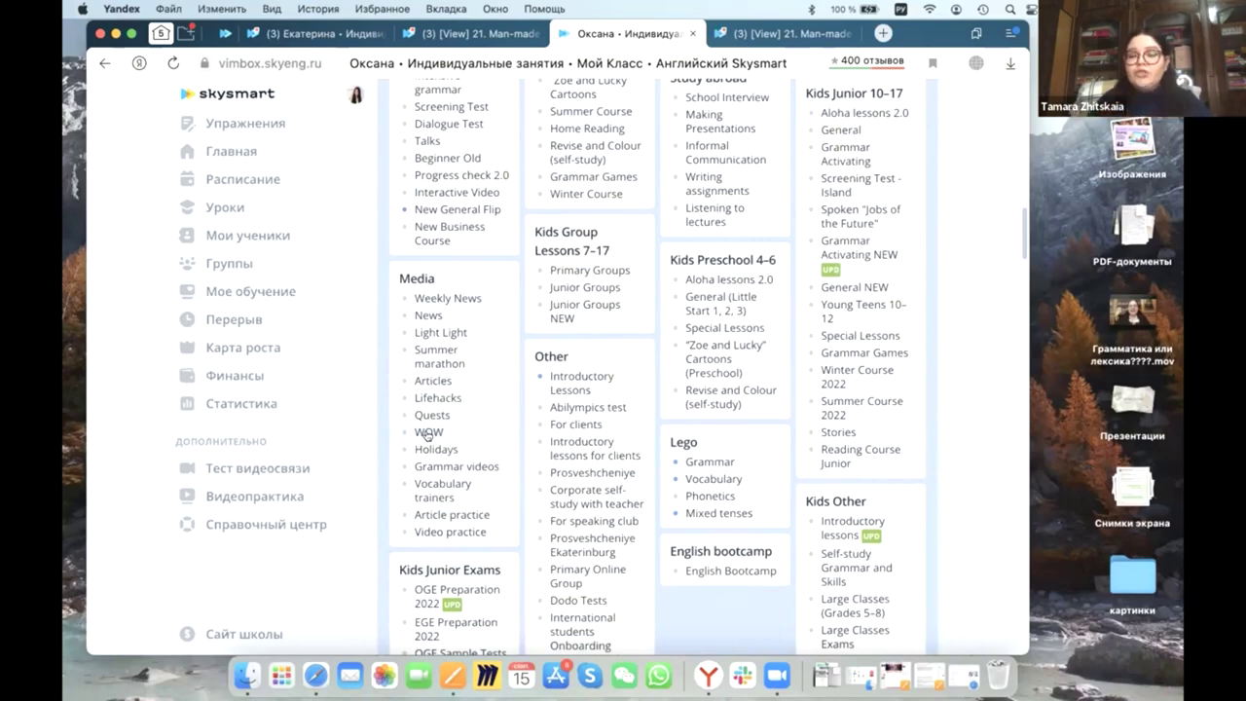
# - Review the remaining catalogue categories and the New General Pre-Intermediate lesson list with its homework and test columns
pyautogui.scroll(-10, 426, 434)
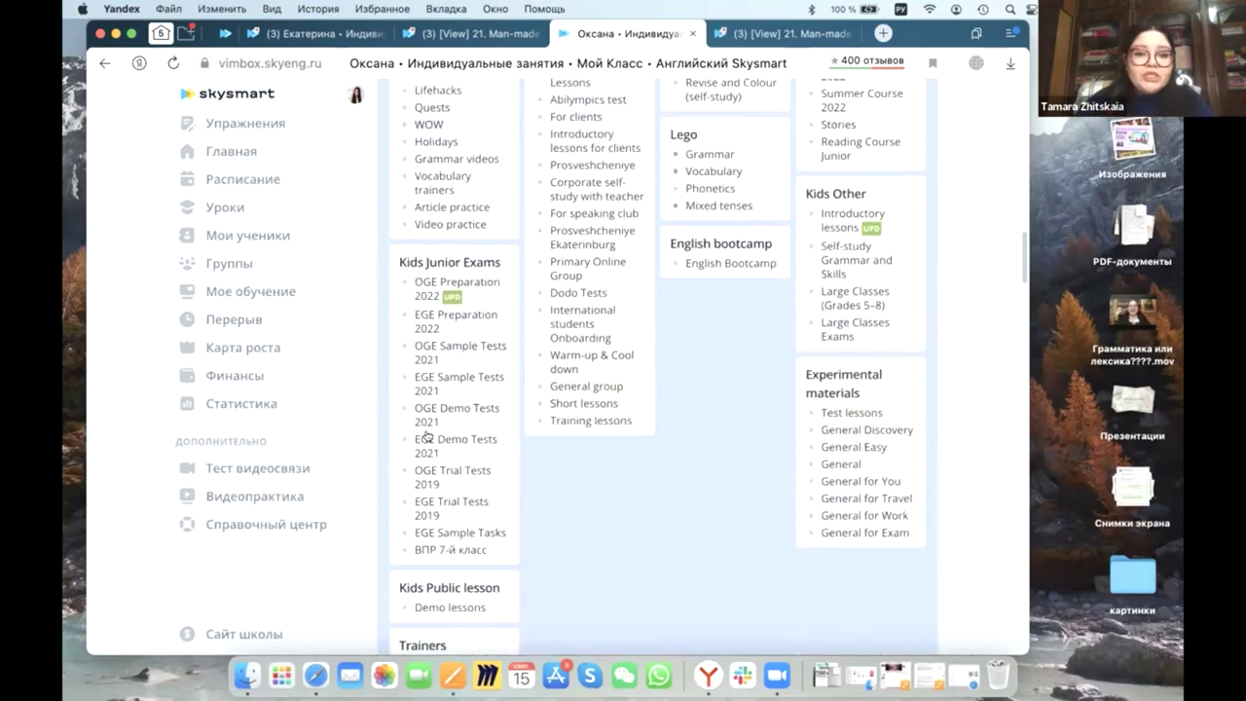
pyautogui.scroll(-7, 429, 435)
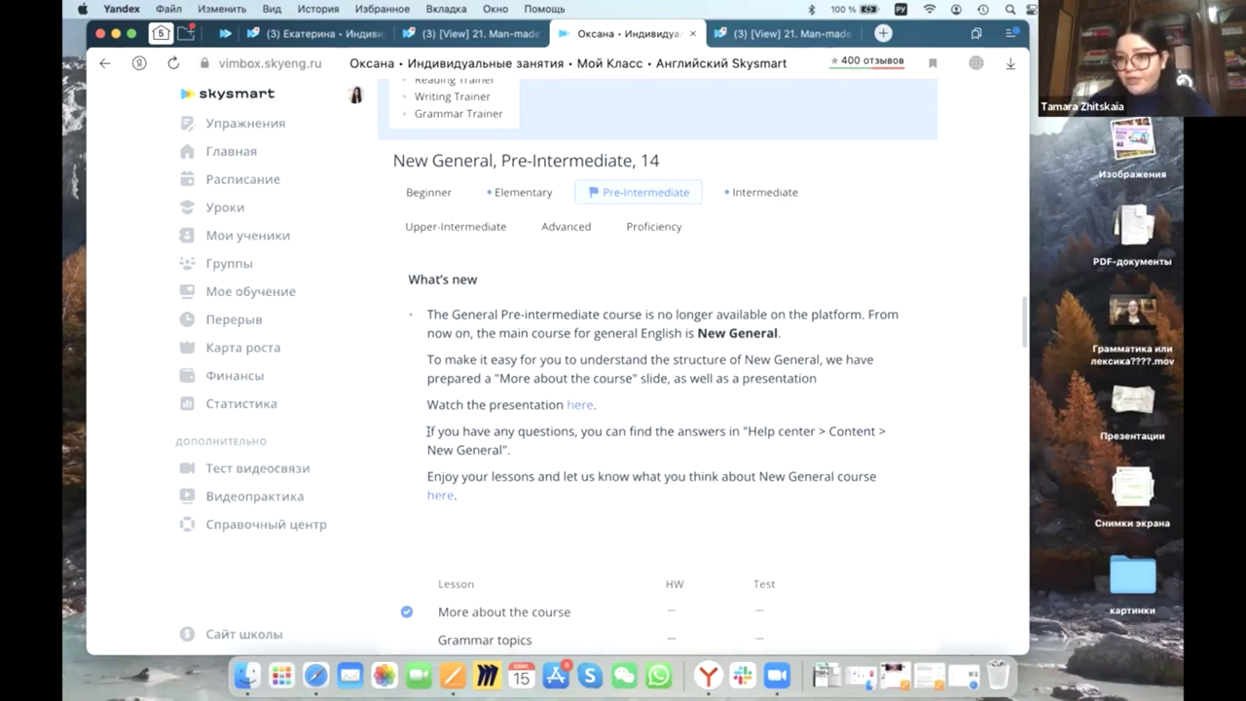
pyautogui.scroll(-12, 428, 431)
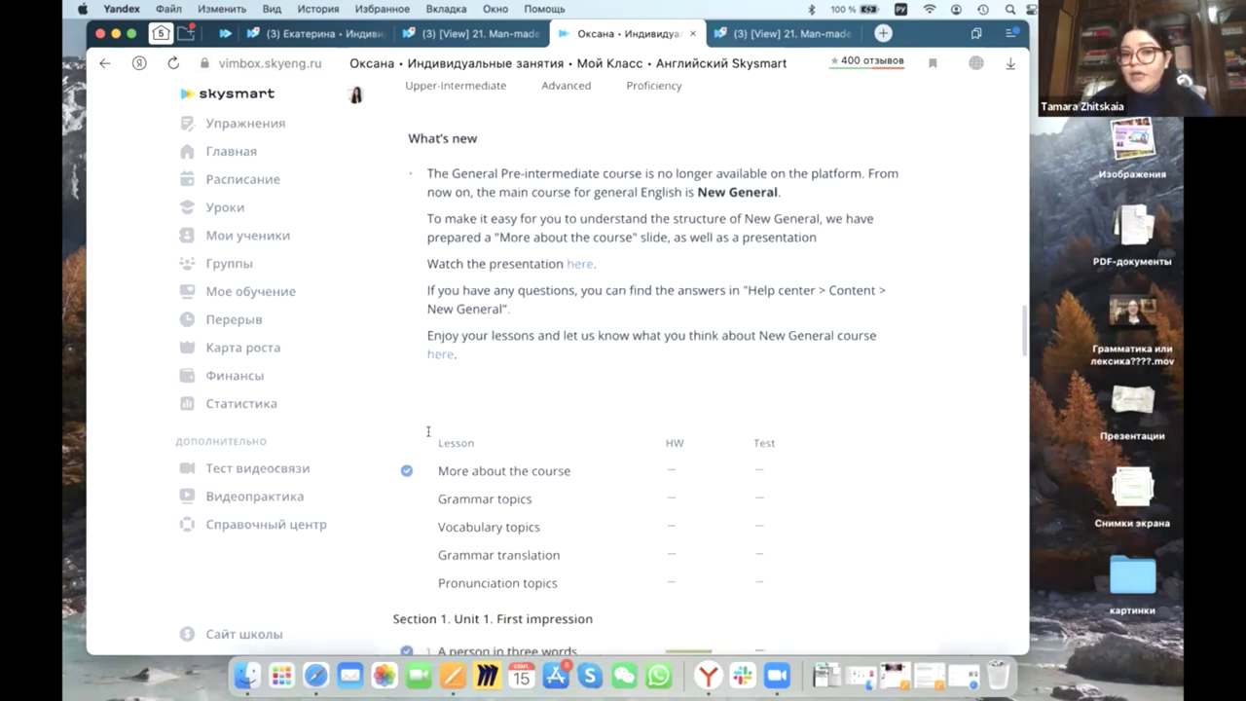
pyautogui.scroll(-3, 428, 434)
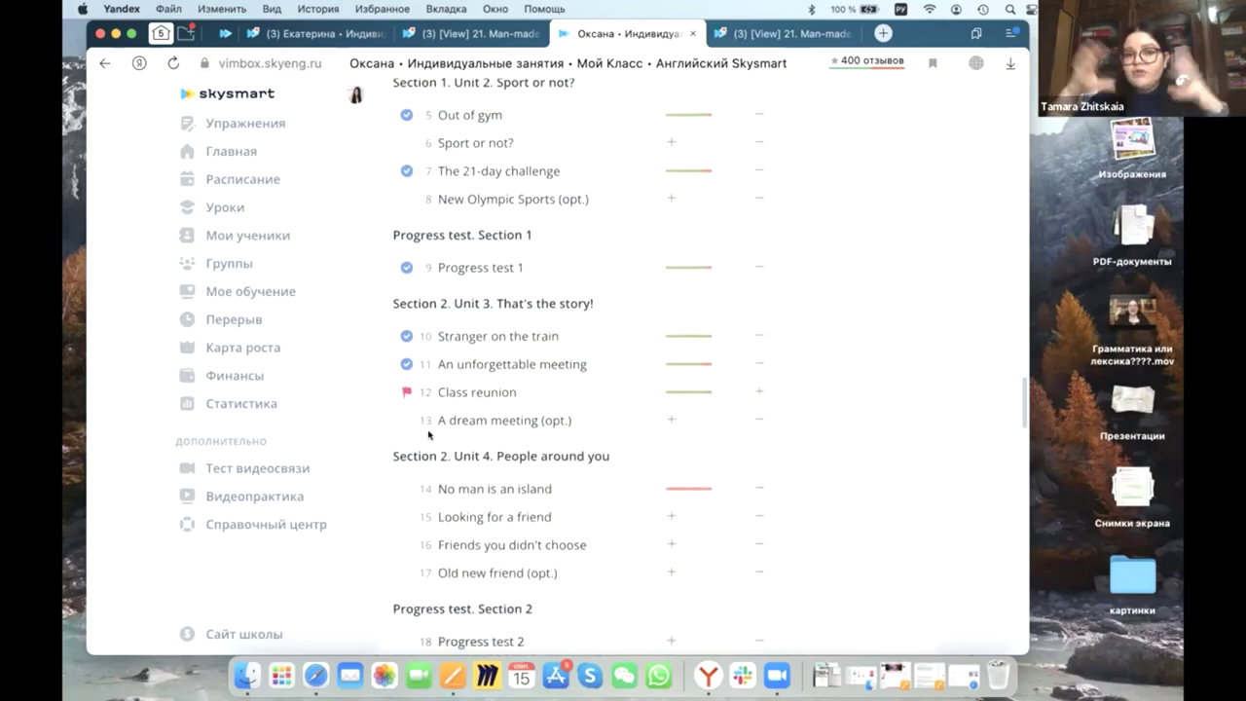
pyautogui.scroll(20, 429, 434)
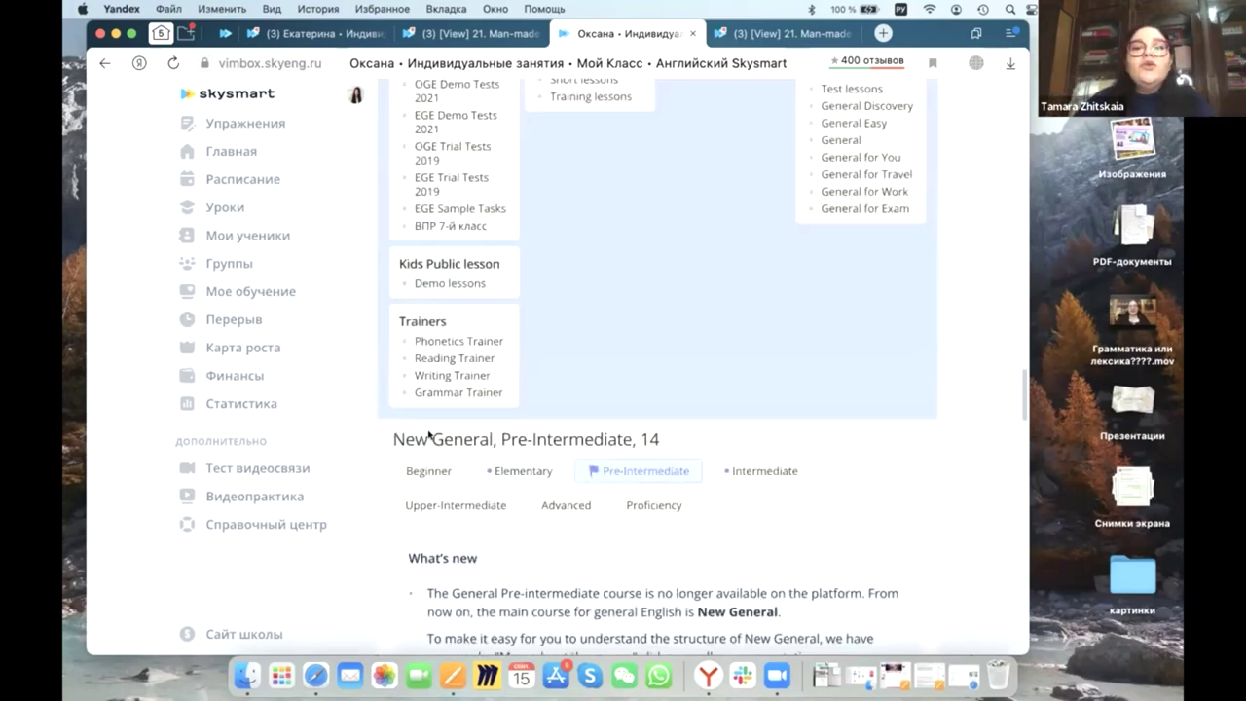
# - Hide the course catalogue in the Pre-Intermediate student's lesson plan and in the Advanced student's plan
pyautogui.click(426, 262)
pyautogui.click(523, 34)
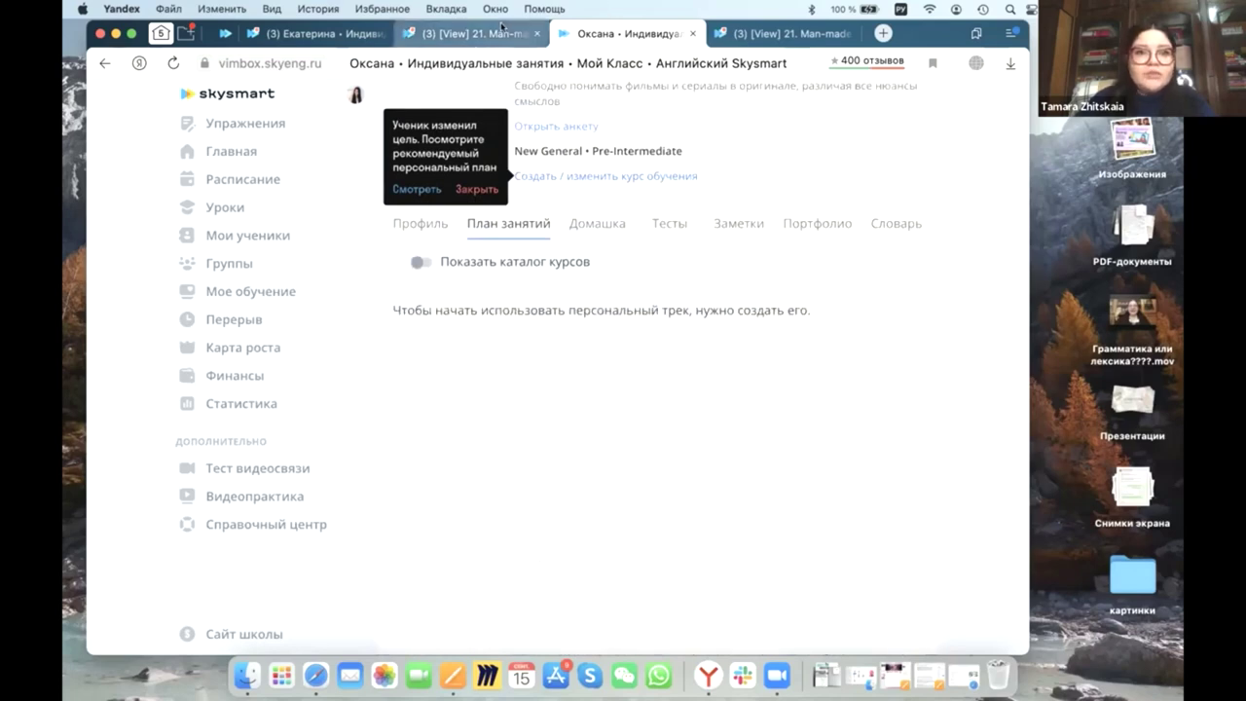
pyautogui.click(313, 33)
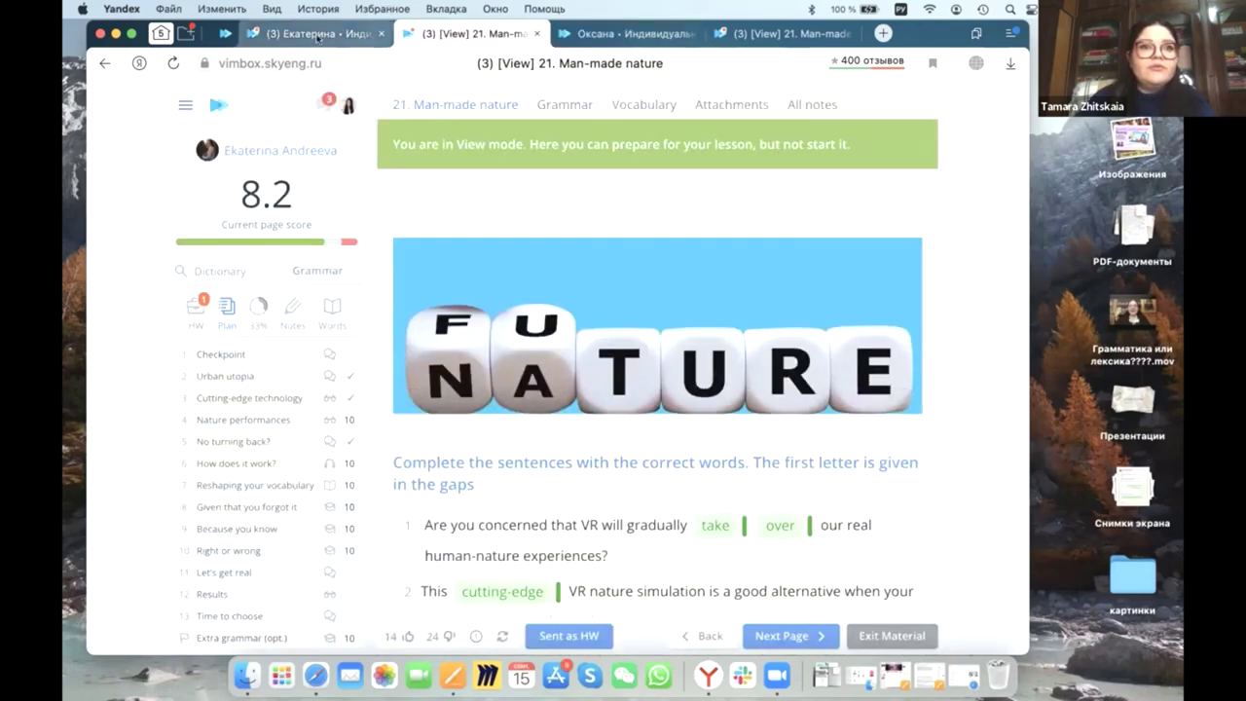
pyautogui.scroll(3, 459, 182)
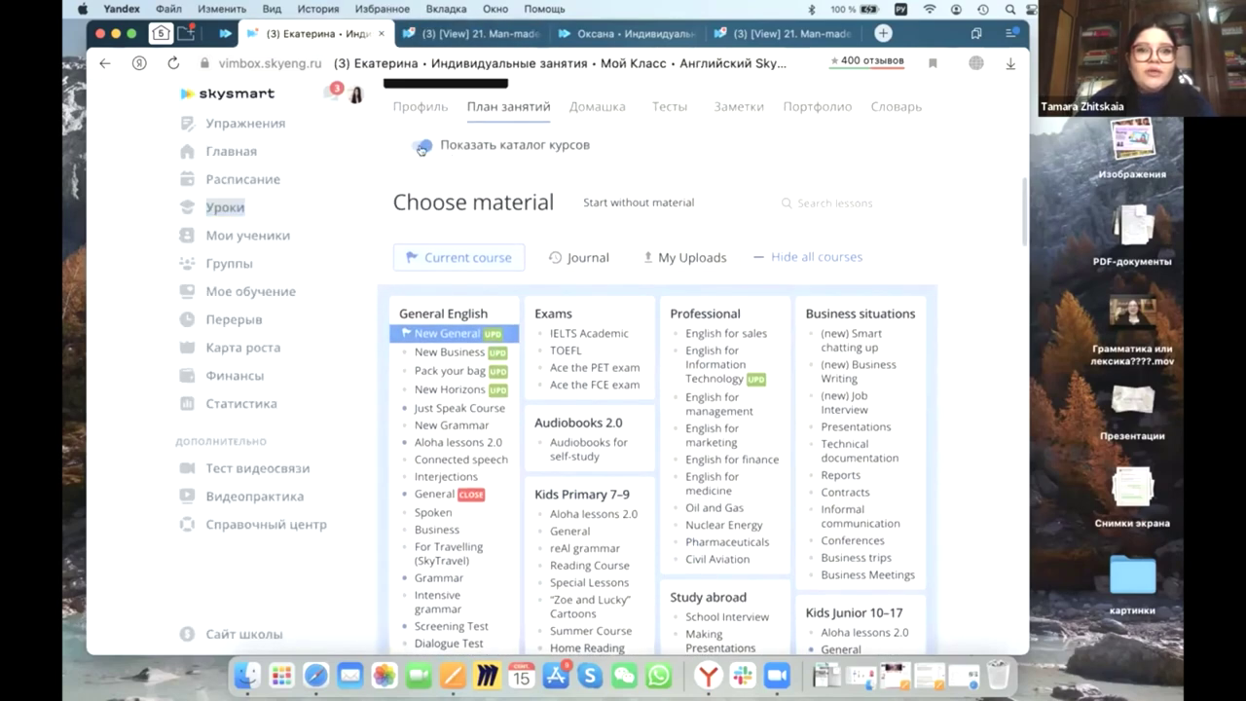
pyautogui.click(420, 148)
# - Show more past lessons in the Advanced student's personal plan and go through the list
pyautogui.scroll(-10, 596, 413)
pyautogui.scroll(15, 596, 414)
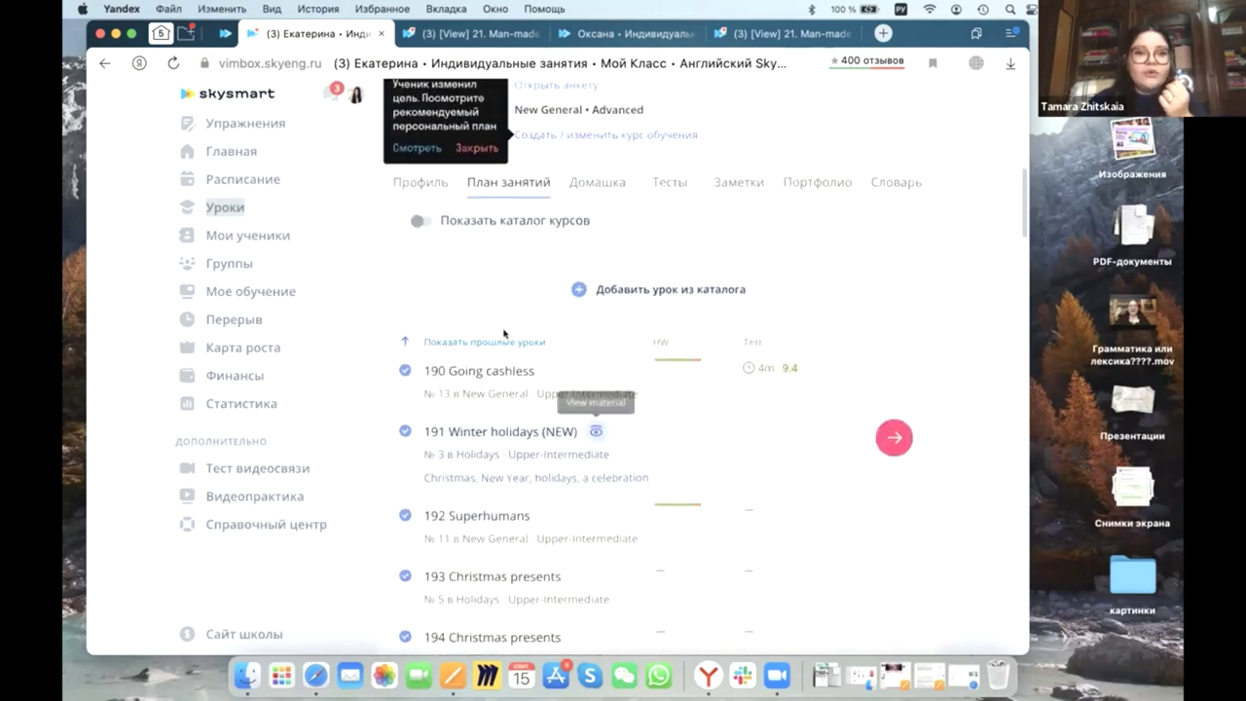
pyautogui.click(501, 341)
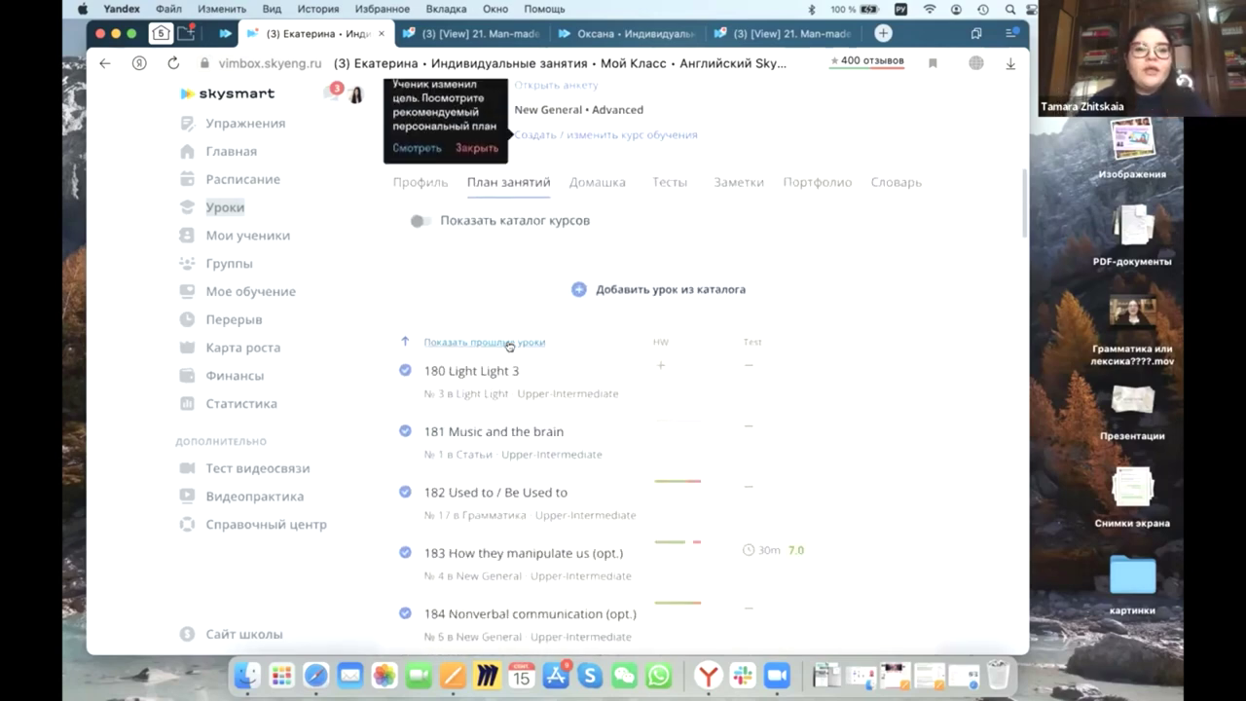
pyautogui.scroll(-15, 507, 338)
pyautogui.scroll(-5, 507, 337)
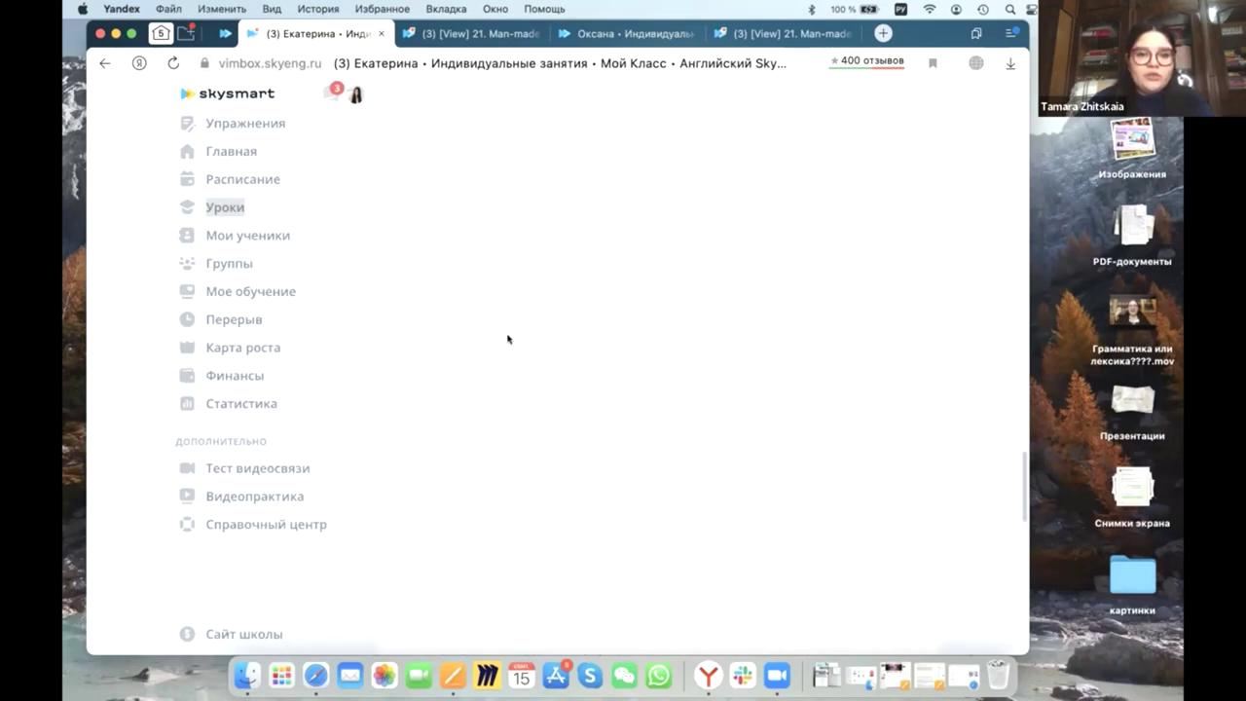
pyautogui.click(507, 337)
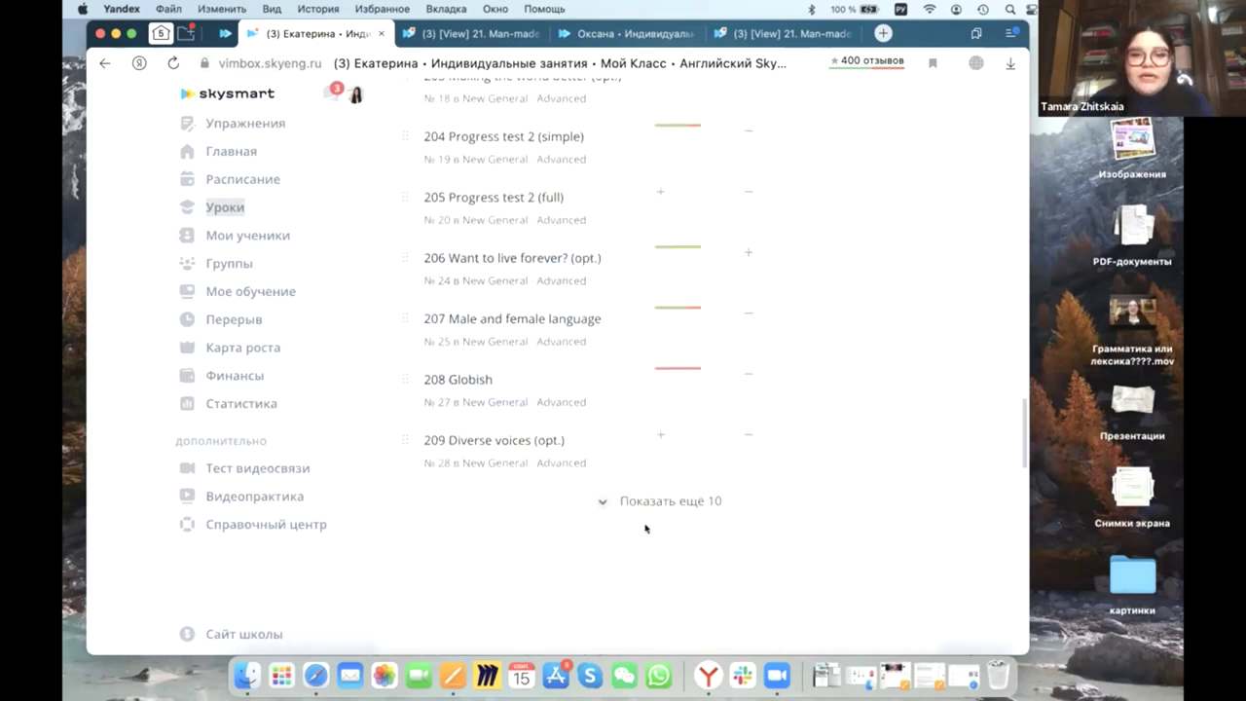
# - Examine the completed lessons, the next lesson and the further study plan in the Advanced student's personal track
pyautogui.scroll(3, 634, 511)
pyautogui.scroll(2, 634, 511)
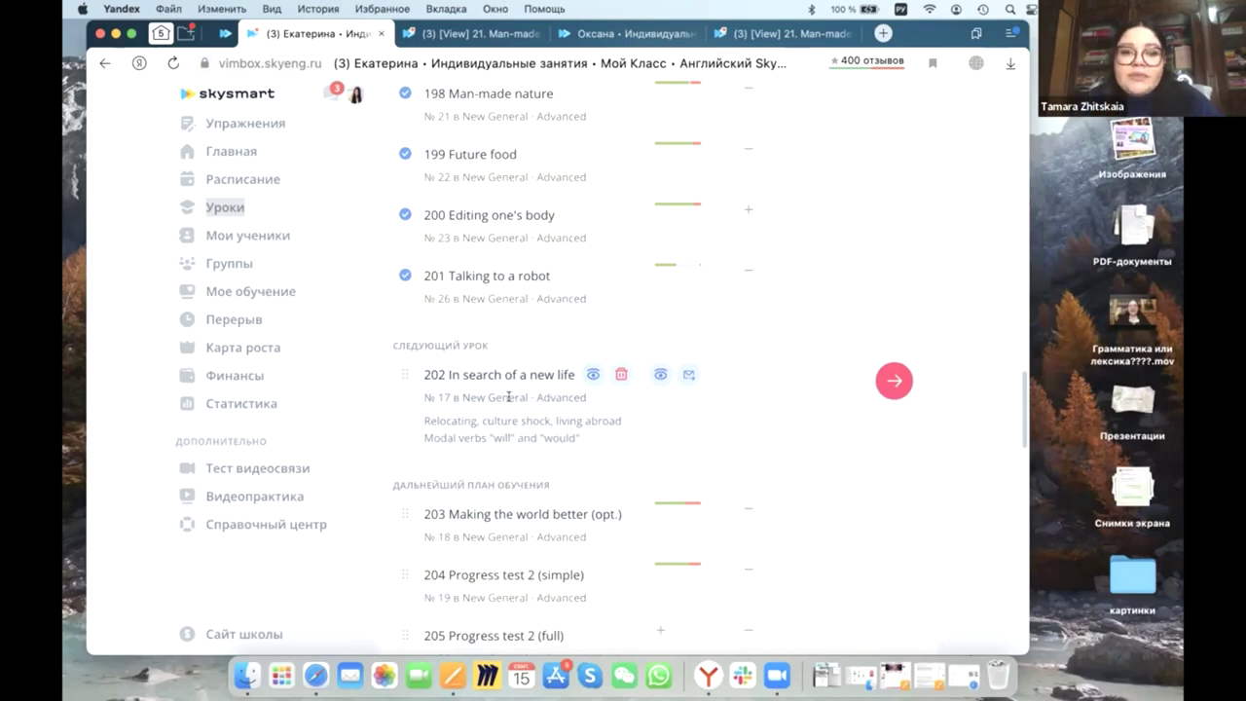
pyautogui.scroll(4, 508, 397)
pyautogui.scroll(5, 509, 399)
pyautogui.scroll(-1, 508, 395)
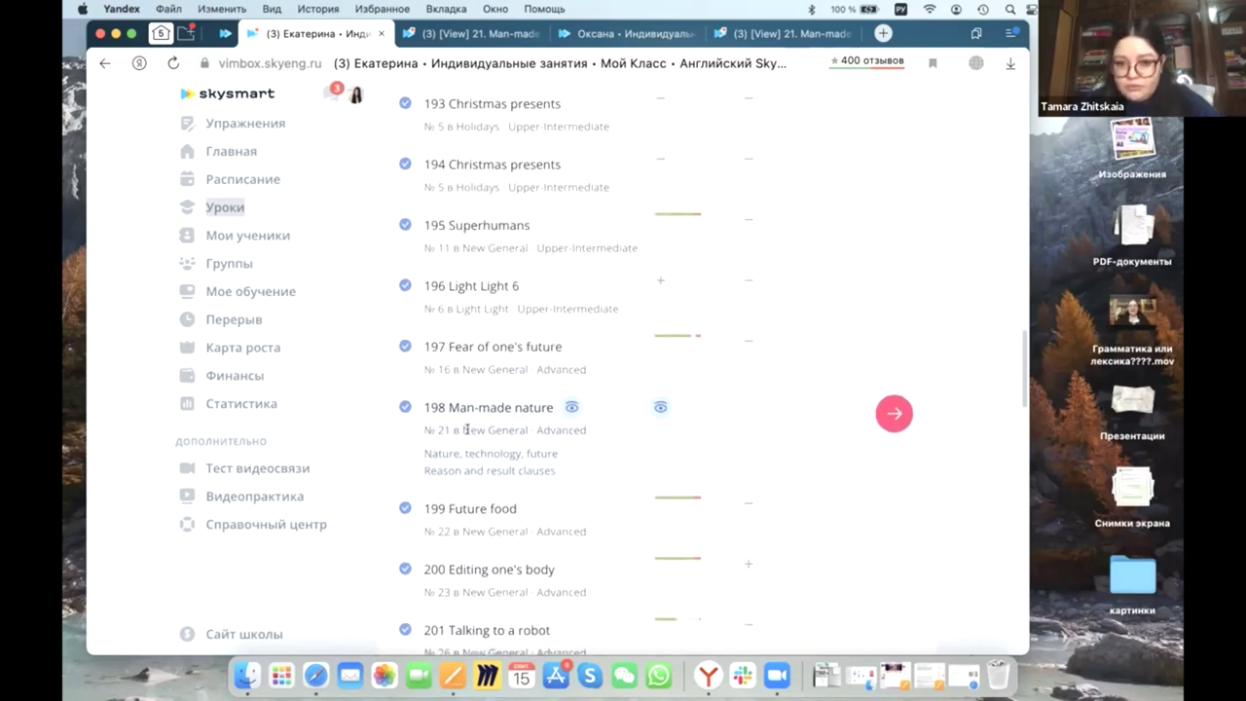
pyautogui.scroll(3, 466, 430)
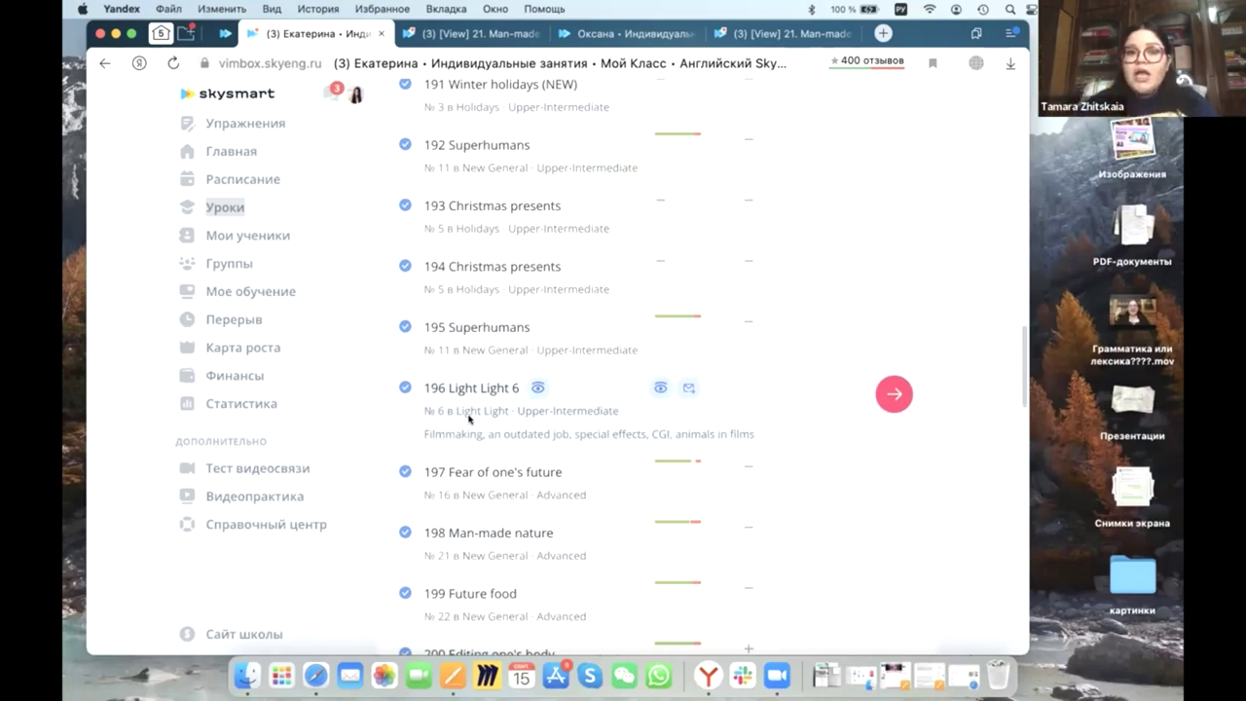
pyautogui.scroll(1, 469, 418)
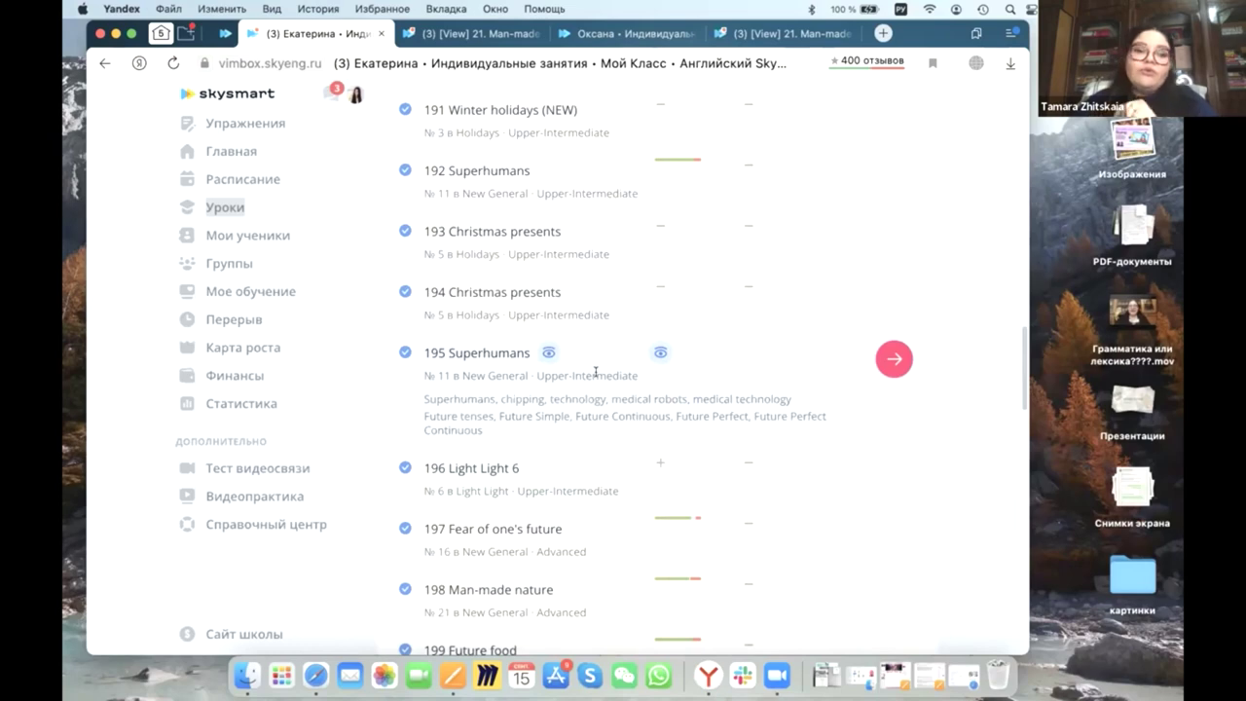
pyautogui.scroll(-5, 595, 372)
pyautogui.scroll(-5, 595, 372)
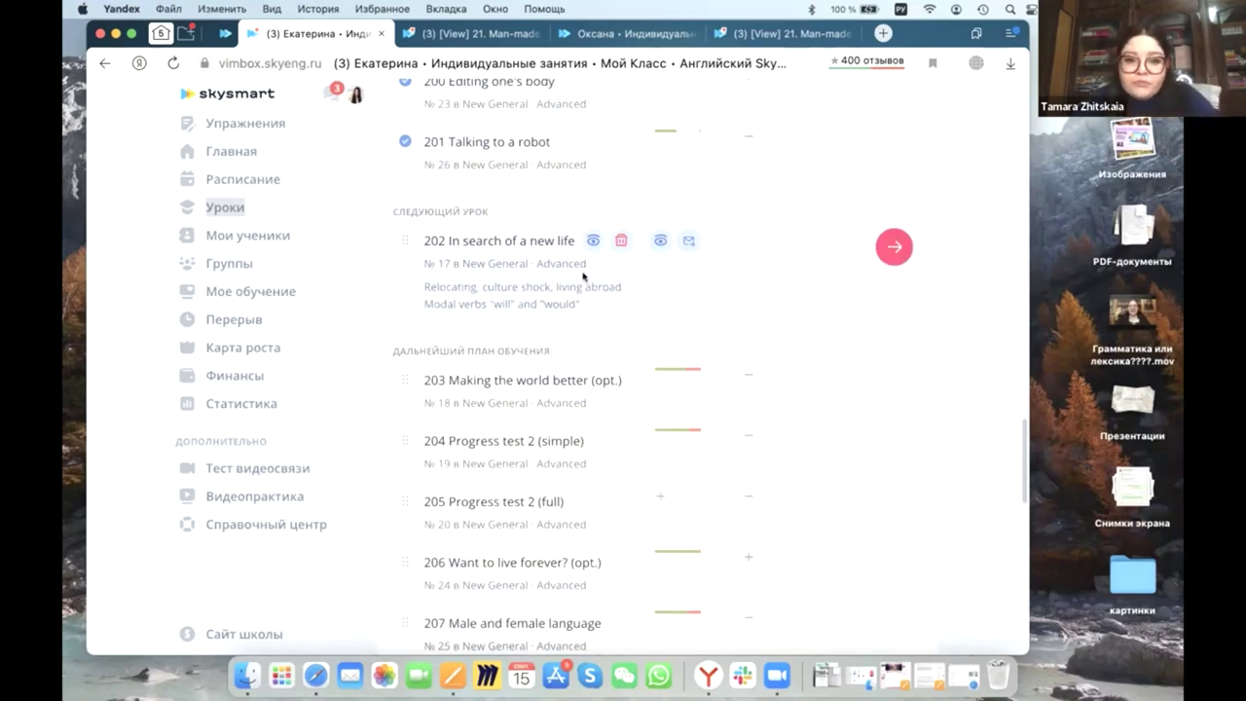
pyautogui.scroll(-5, 584, 276)
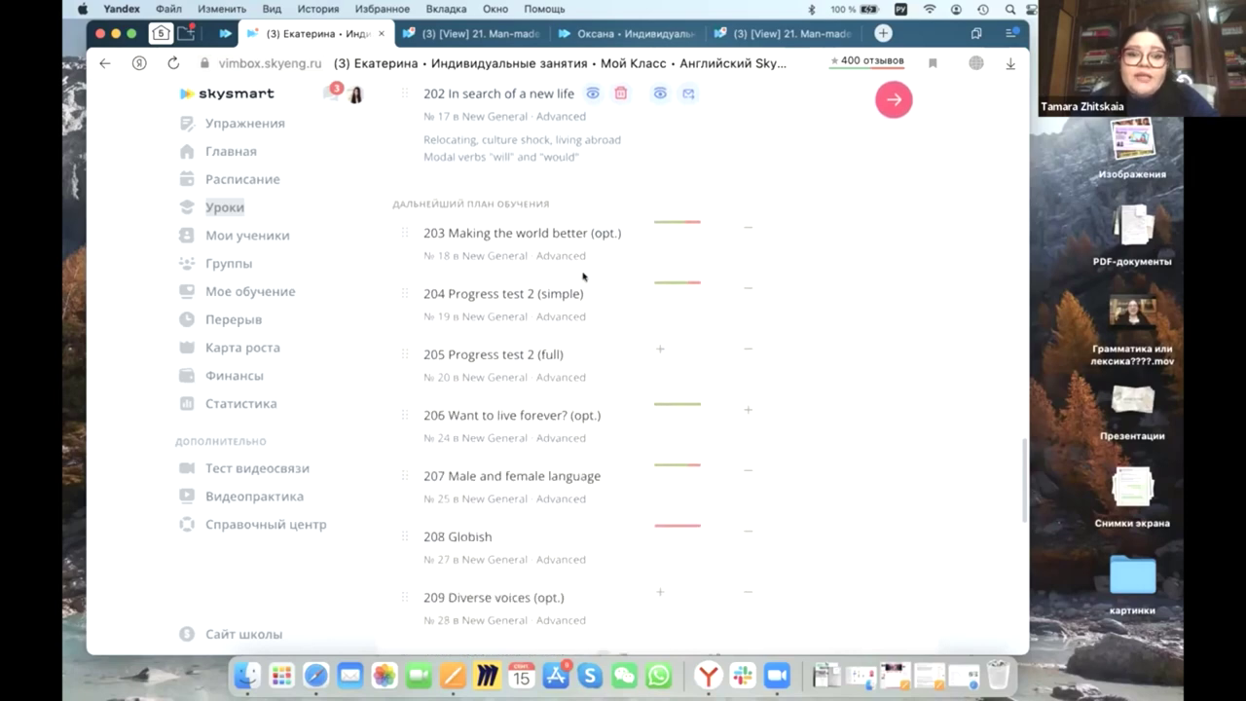
pyautogui.scroll(5, 583, 277)
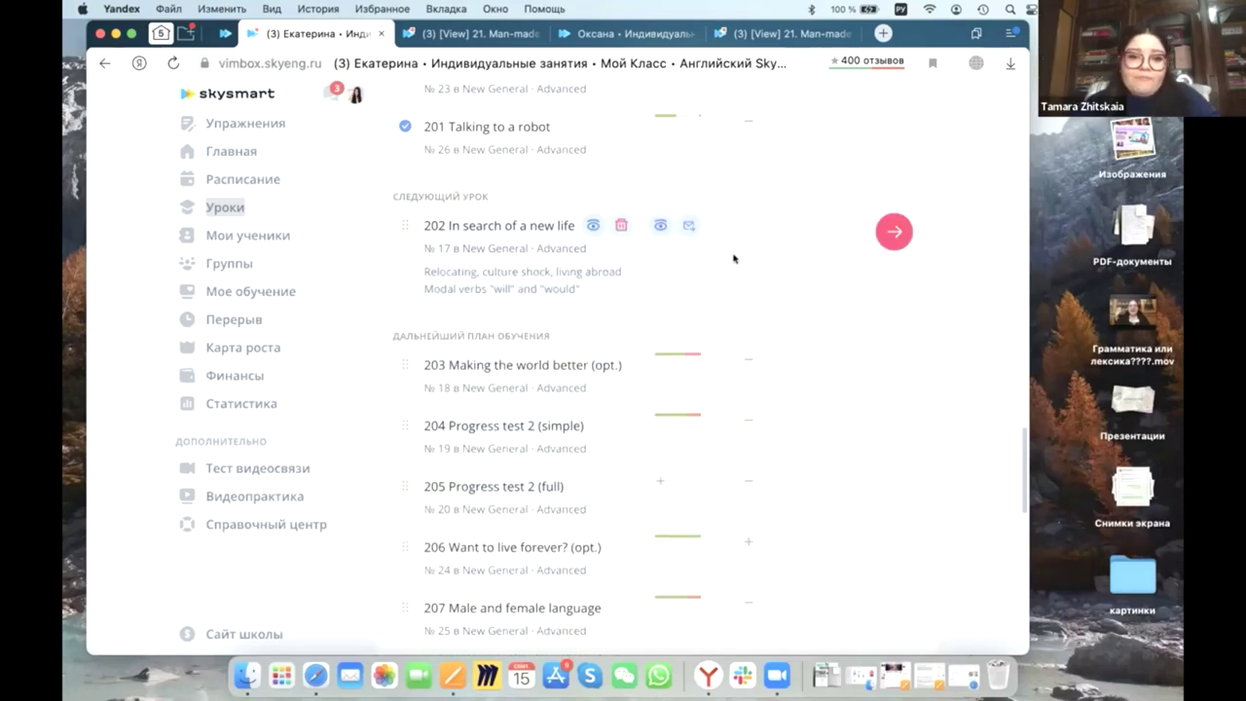
# - Show 10 more upcoming lessons in the further study plan and review the whole lesson list
pyautogui.scroll(-1, 668, 526)
pyautogui.scroll(-5, 669, 526)
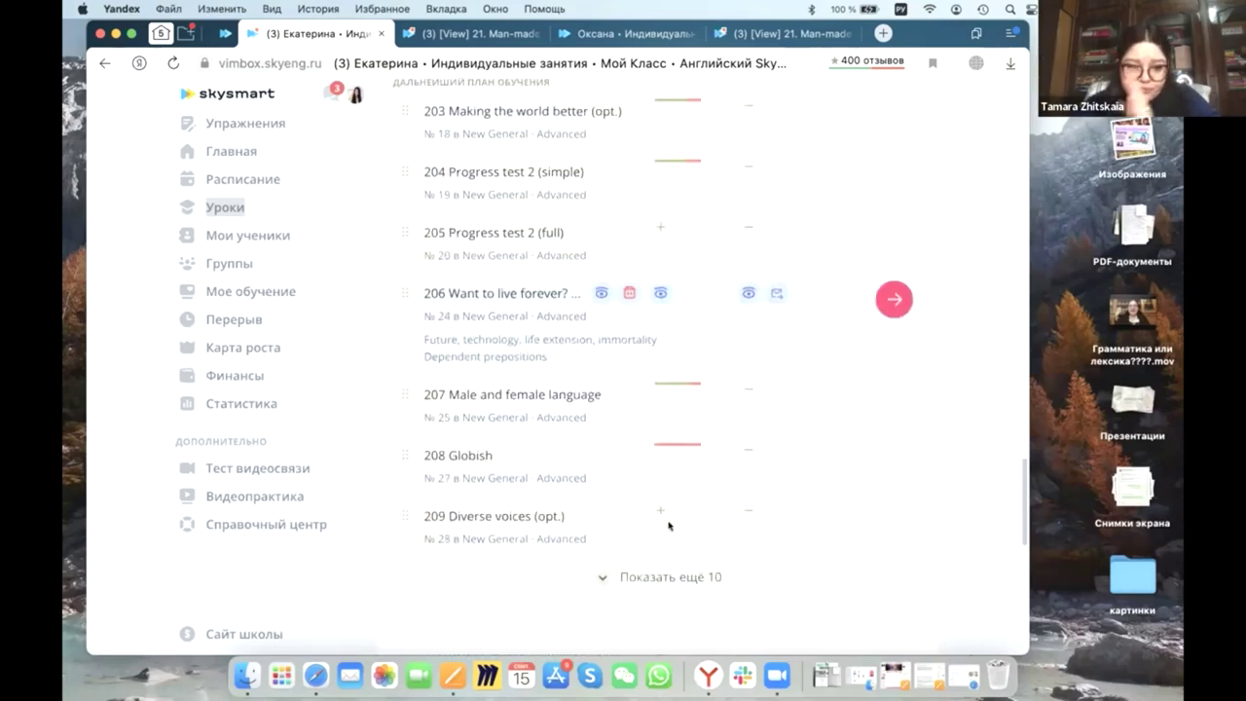
pyautogui.click(646, 481)
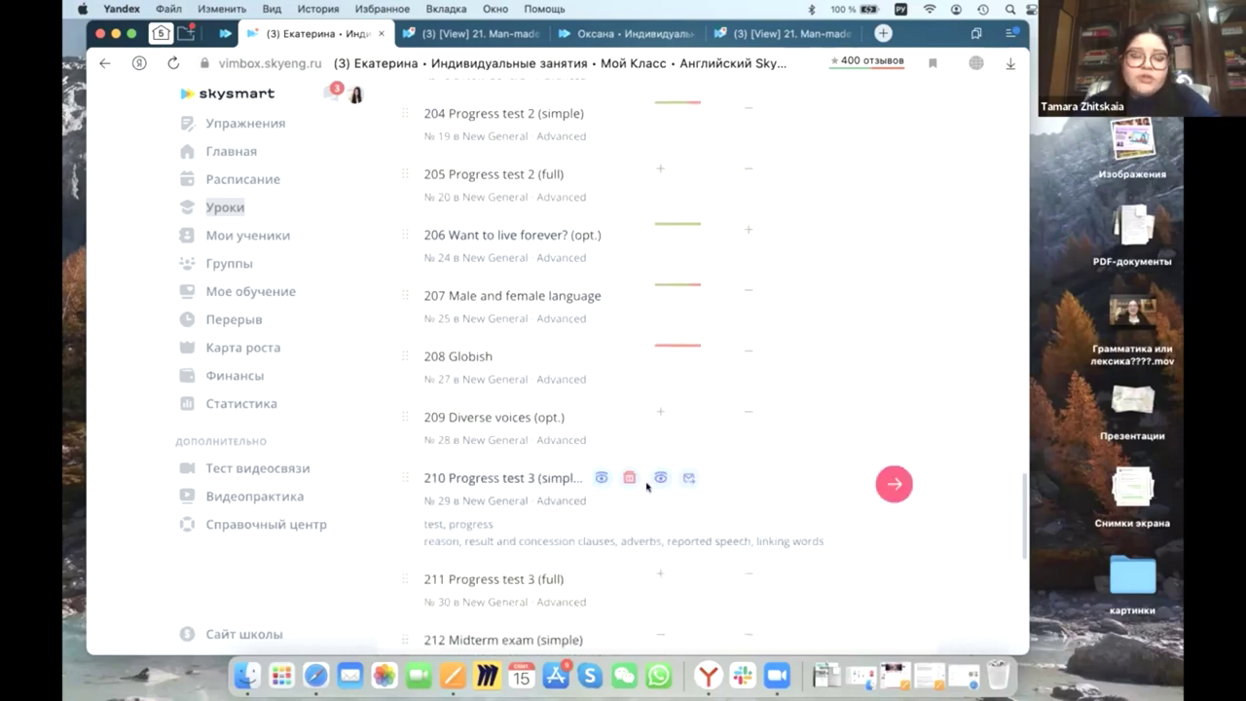
pyautogui.scroll(-5, 647, 487)
pyautogui.scroll(4, 646, 486)
pyautogui.scroll(10, 646, 487)
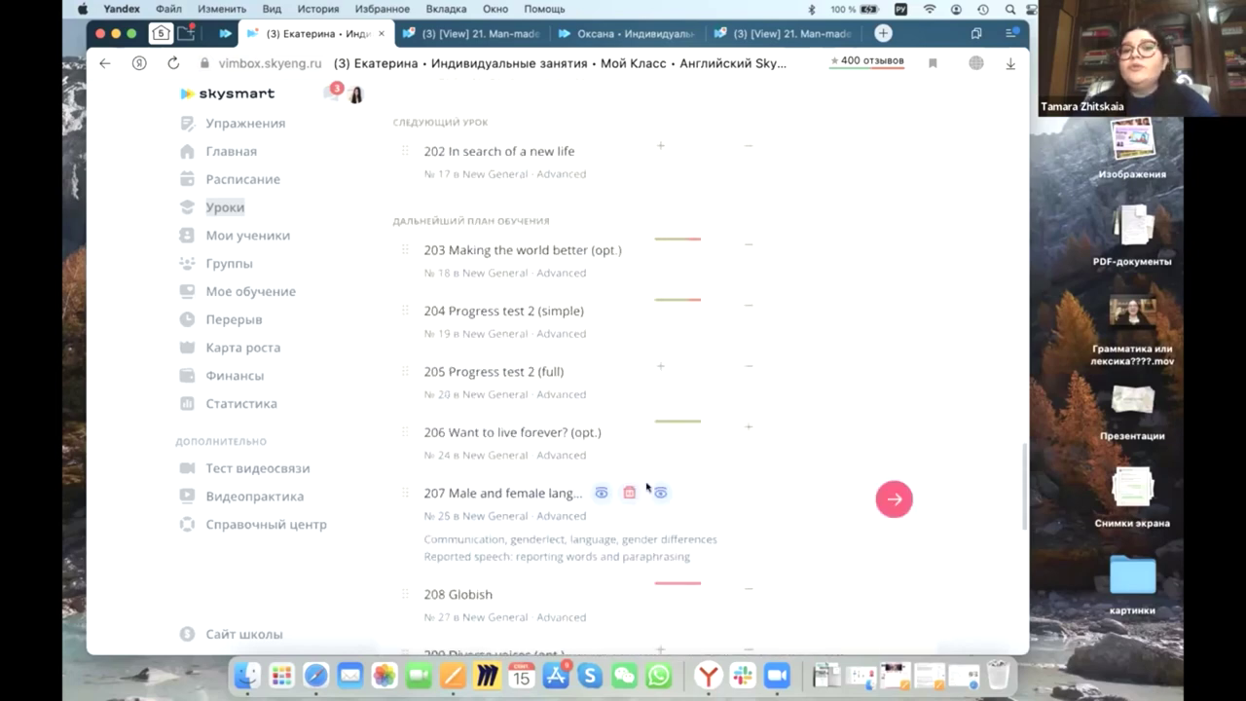
pyautogui.scroll(12, 646, 487)
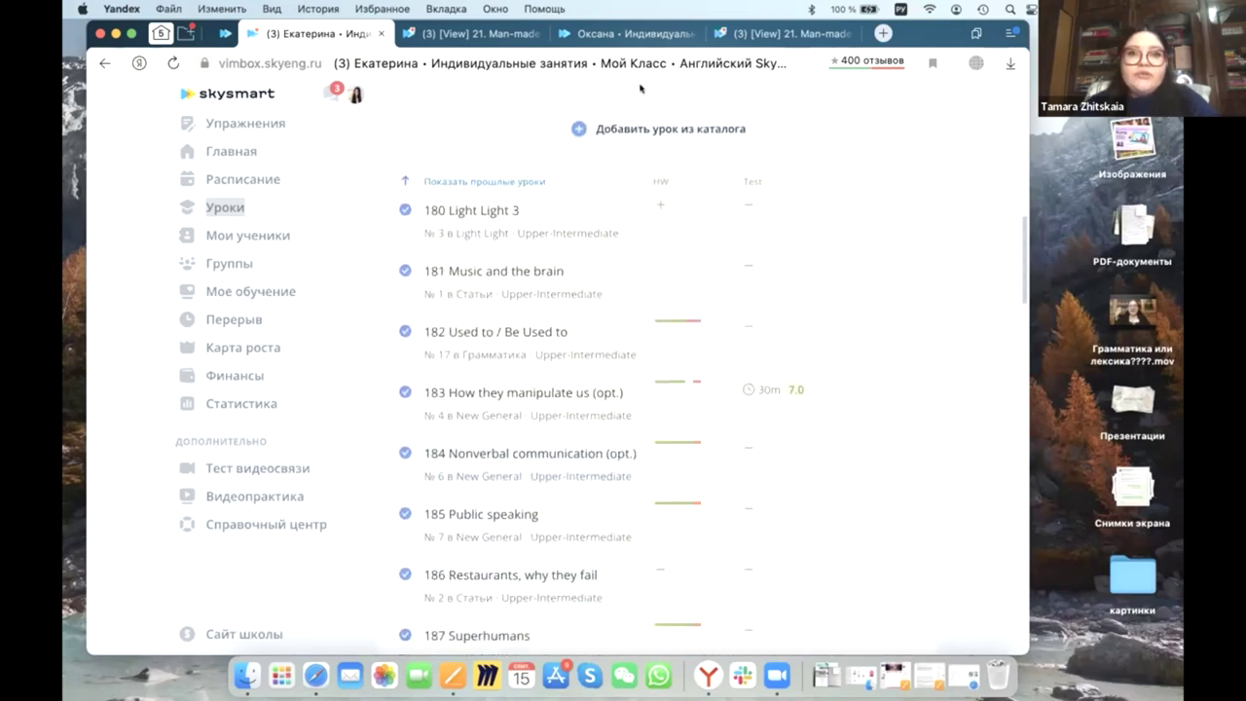
# - Return to the lesson 21. Man-made nature and add a board to its attachments
pyautogui.moveTo(628, 45)
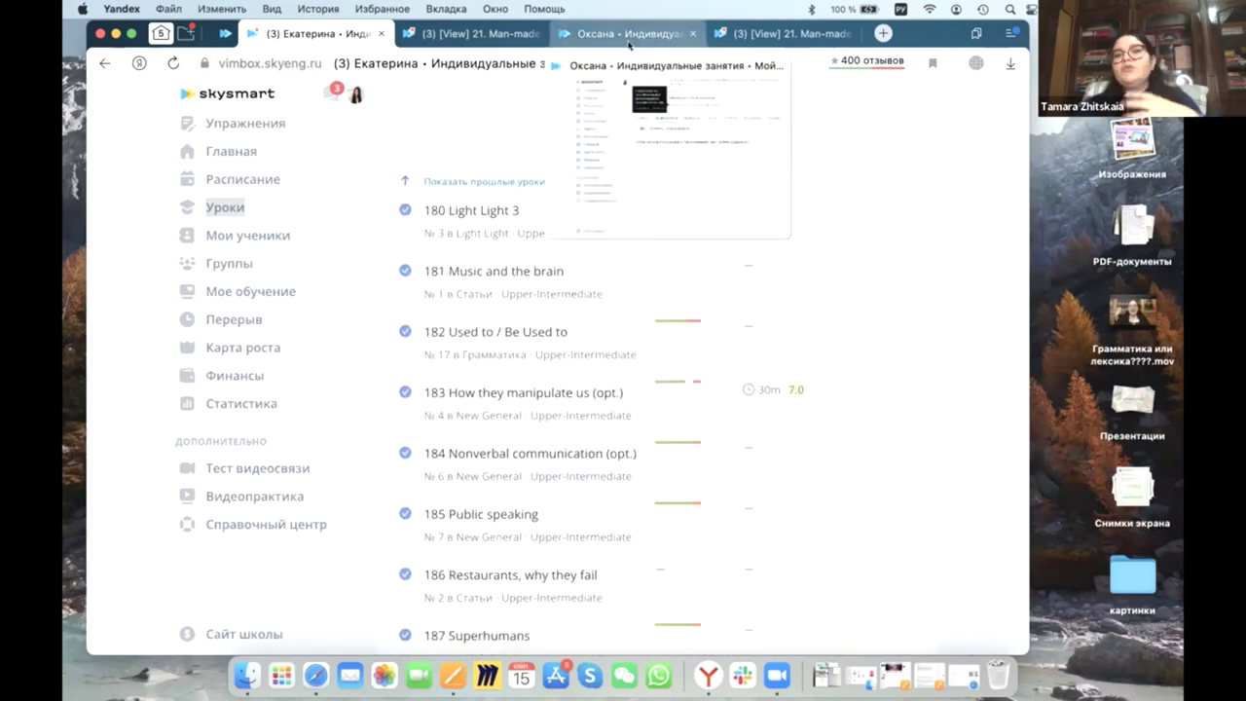
pyautogui.click(629, 44)
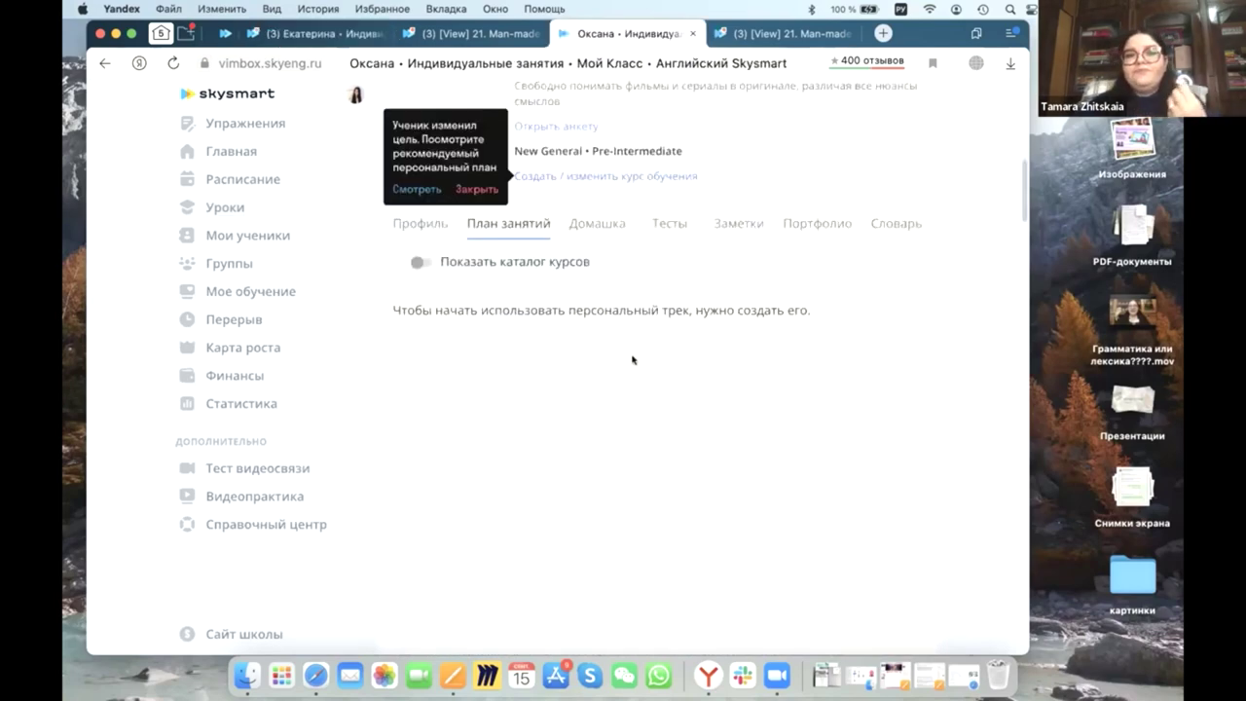
pyautogui.click(750, 39)
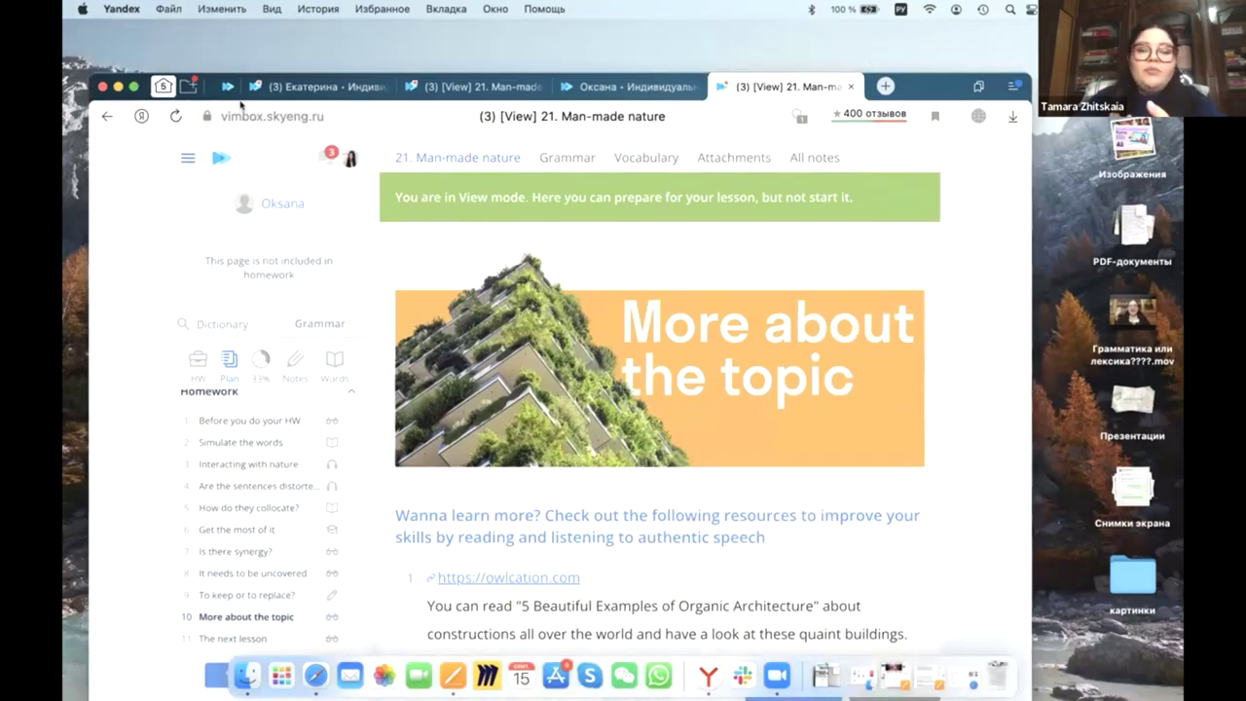
pyautogui.moveTo(133, 63); pyautogui.dragTo(135, 138)
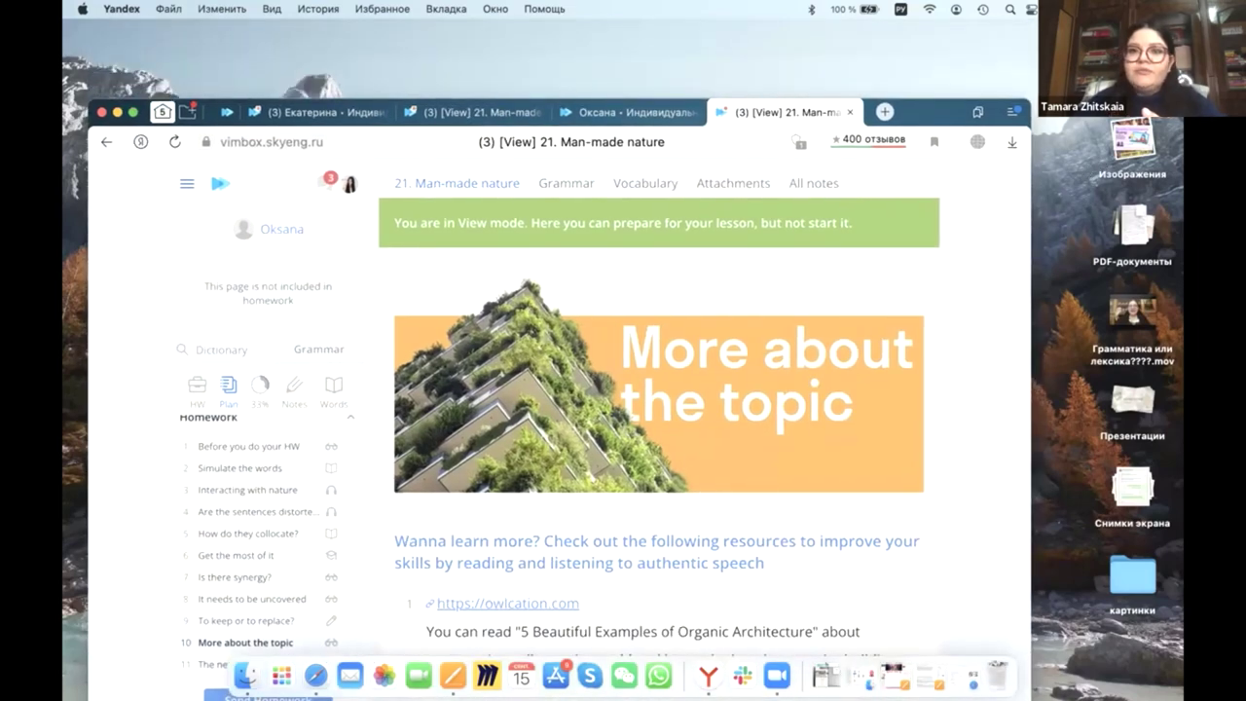
pyautogui.moveTo(938, 111); pyautogui.dragTo(916, 64)
pyautogui.click(708, 128)
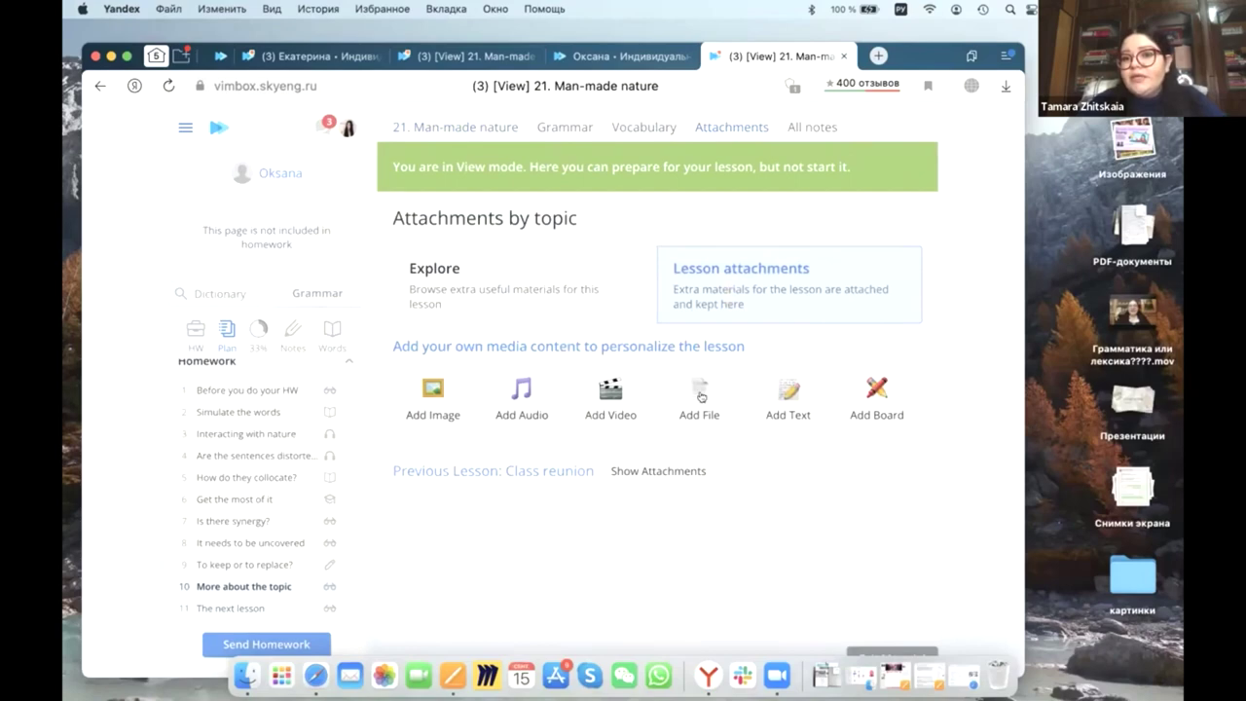
pyautogui.click(893, 401)
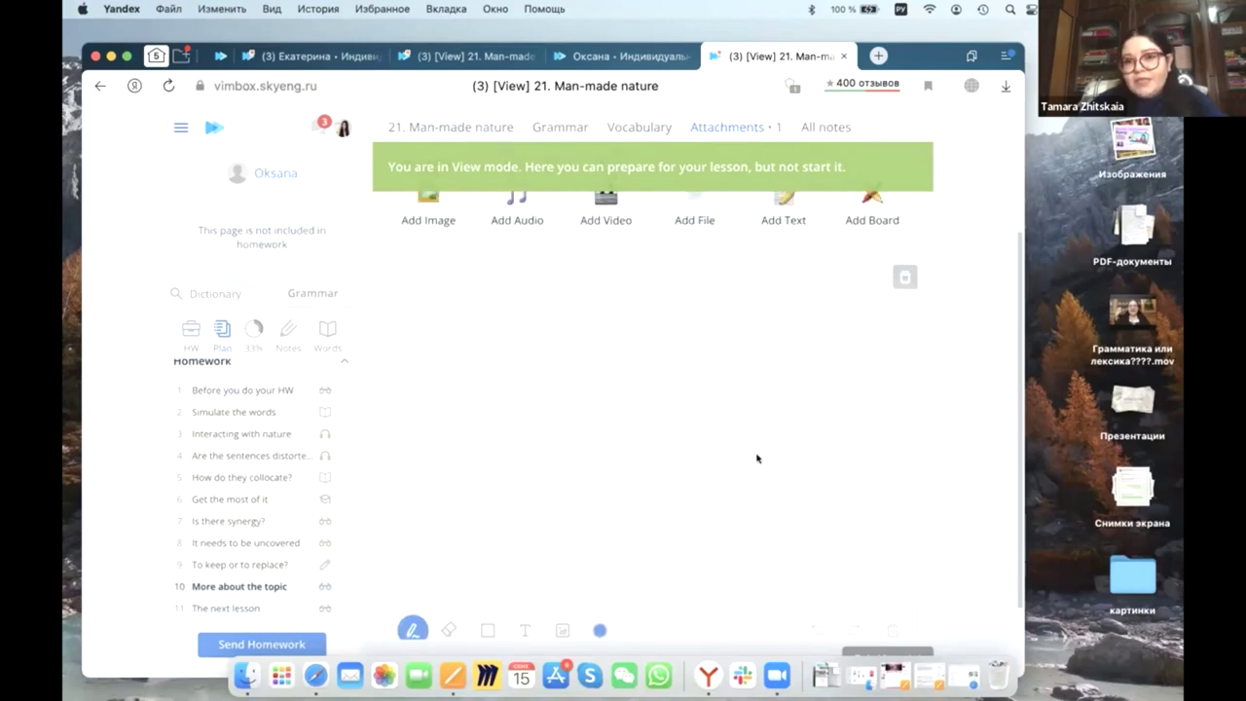
# - Try writing sample text in the shared lesson notes for the student and erase it
pyautogui.click(288, 328)
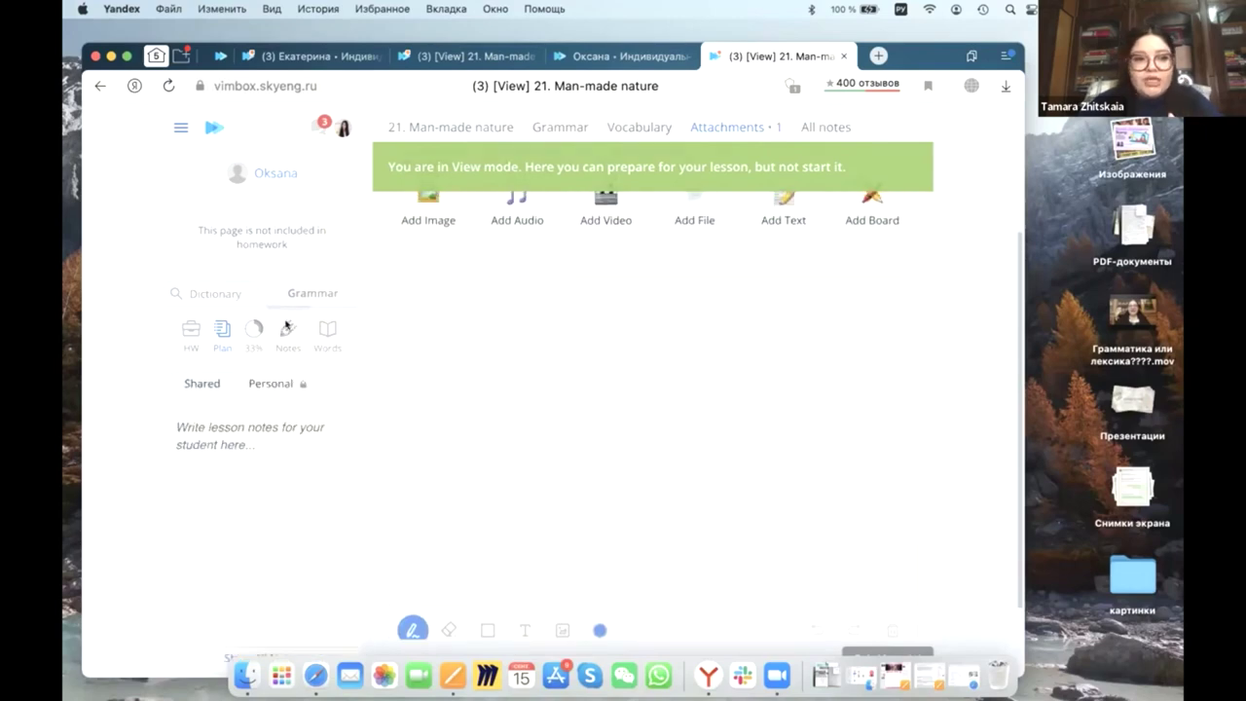
pyautogui.click(243, 412)
pyautogui.write('лвоатыюлатыват')
pyautogui.press('BackSpace')
pyautogui.press('BackSpace')
pyautogui.press('BackSpace')
pyautogui.press('BackSpace')
pyautogui.press('BackSpace')
pyautogui.press('BackSpace')
pyautogui.press('BackSpace')
pyautogui.press('BackSpace')
pyautogui.press('BackSpace')
pyautogui.press('BackSpace')
pyautogui.press('BackSpace')
pyautogui.press('BackSpace')
pyautogui.press('BackSpace')
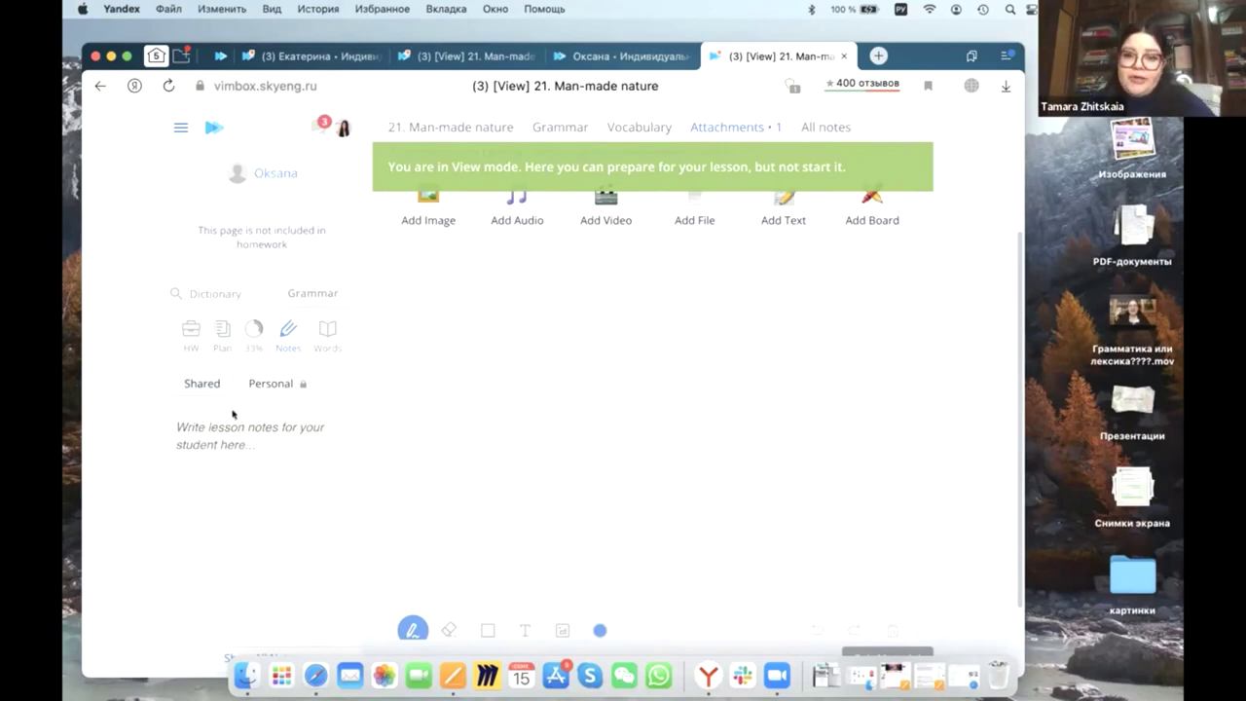
# - Look over the forms for adding a text and an image to the lesson attachments, cancelling both
pyautogui.click(786, 225)
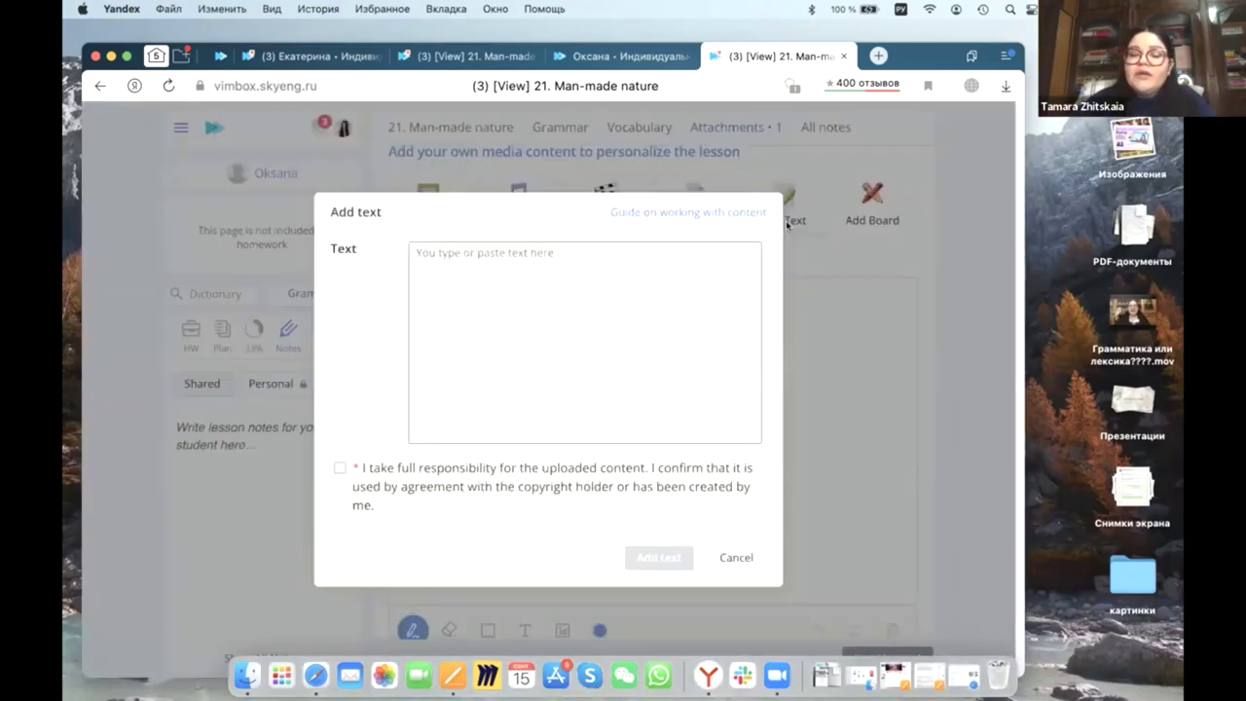
pyautogui.click(734, 558)
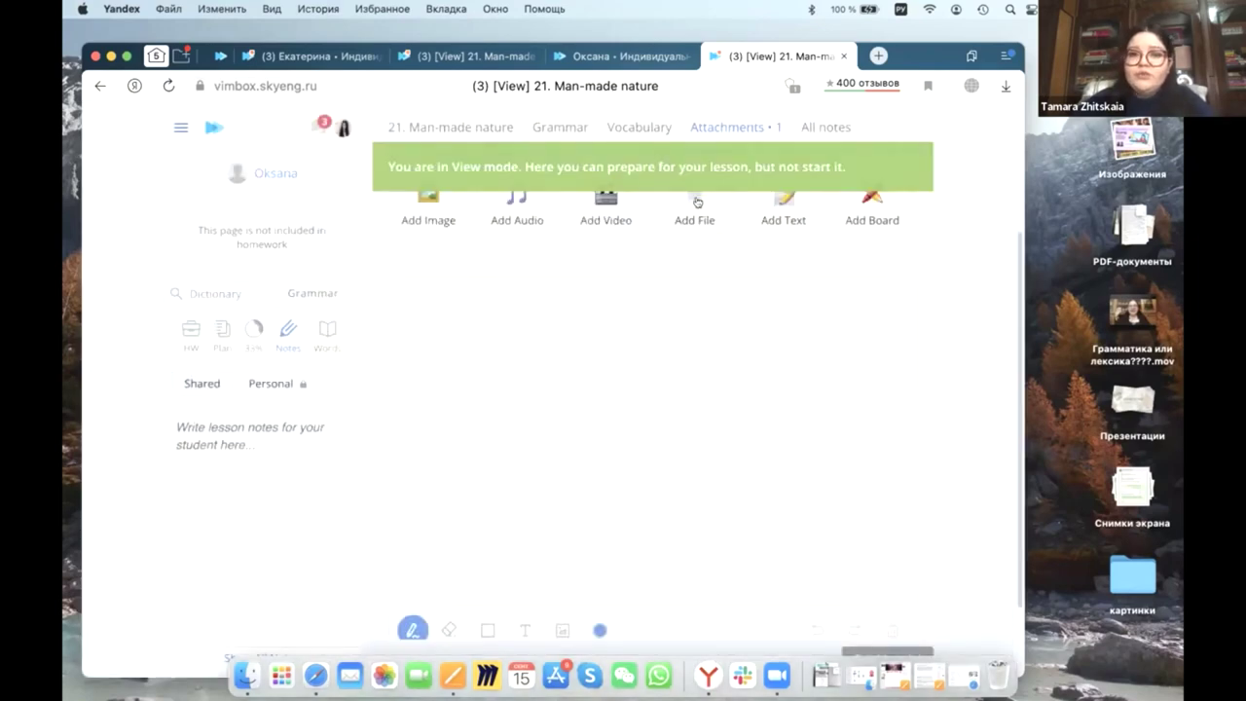
pyautogui.click(452, 219)
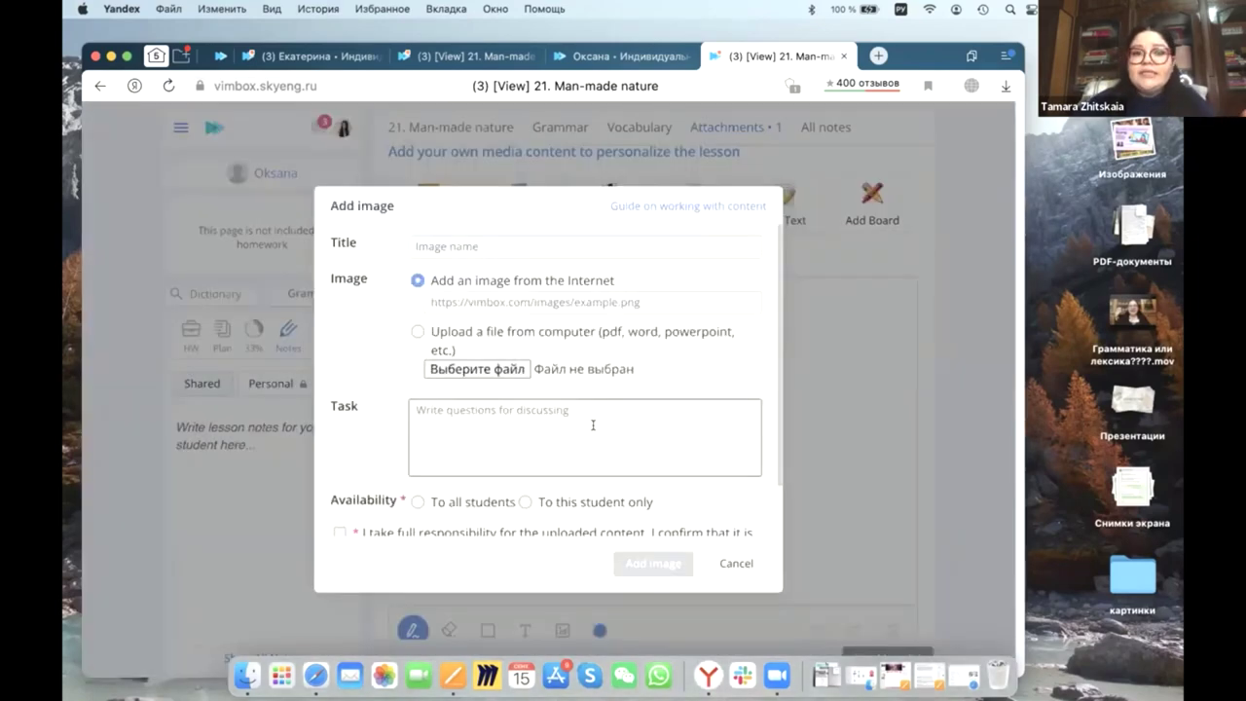
pyautogui.click(725, 561)
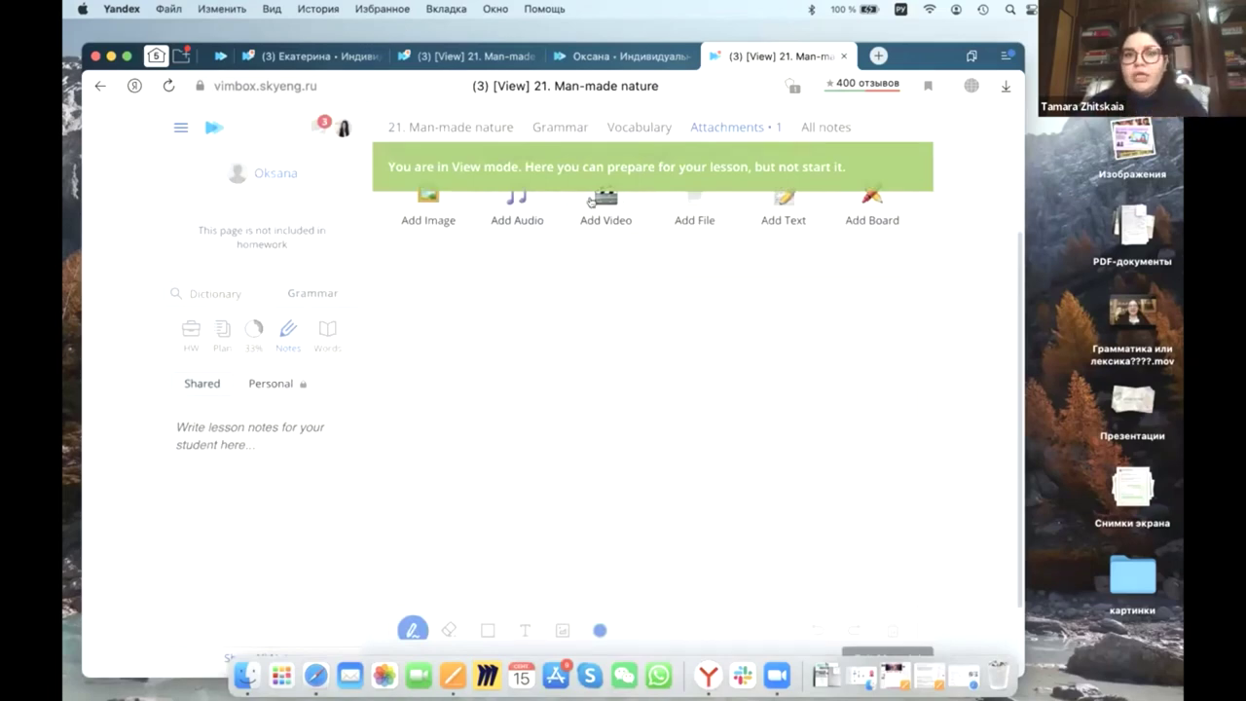
# - View the lesson's grammar reference and its vocabulary wordlist
pyautogui.moveTo(446, 123)
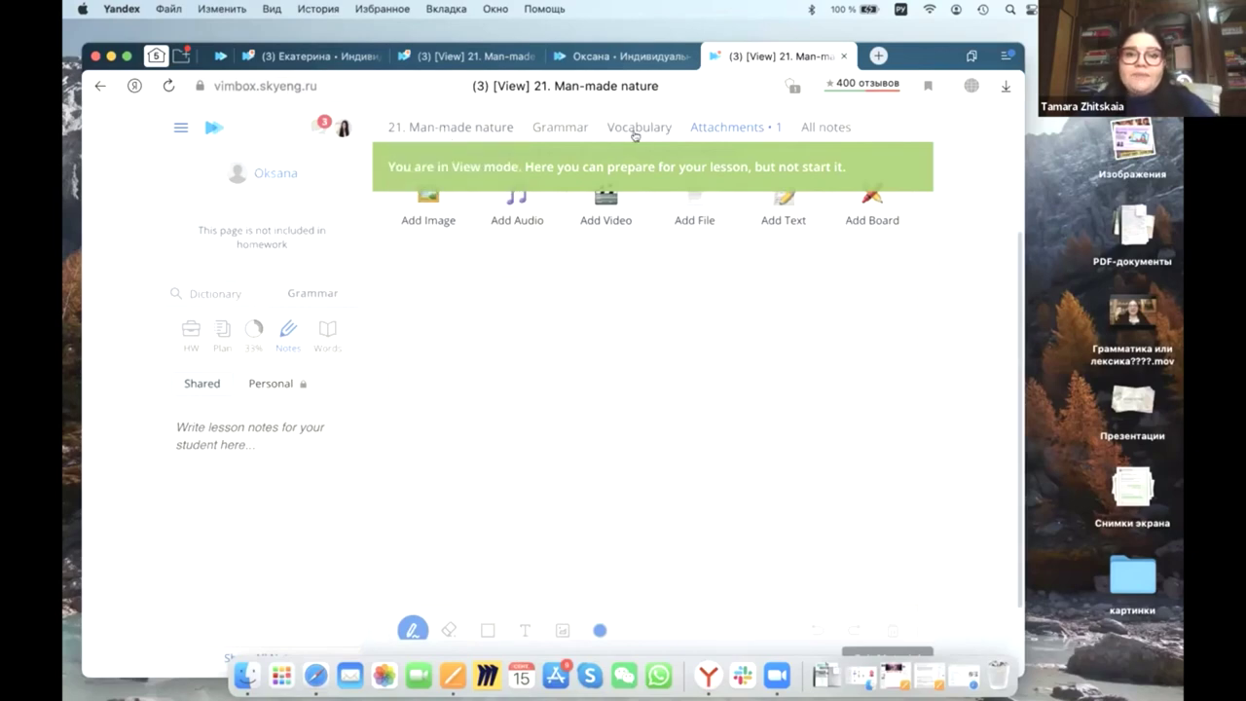
pyautogui.click(575, 128)
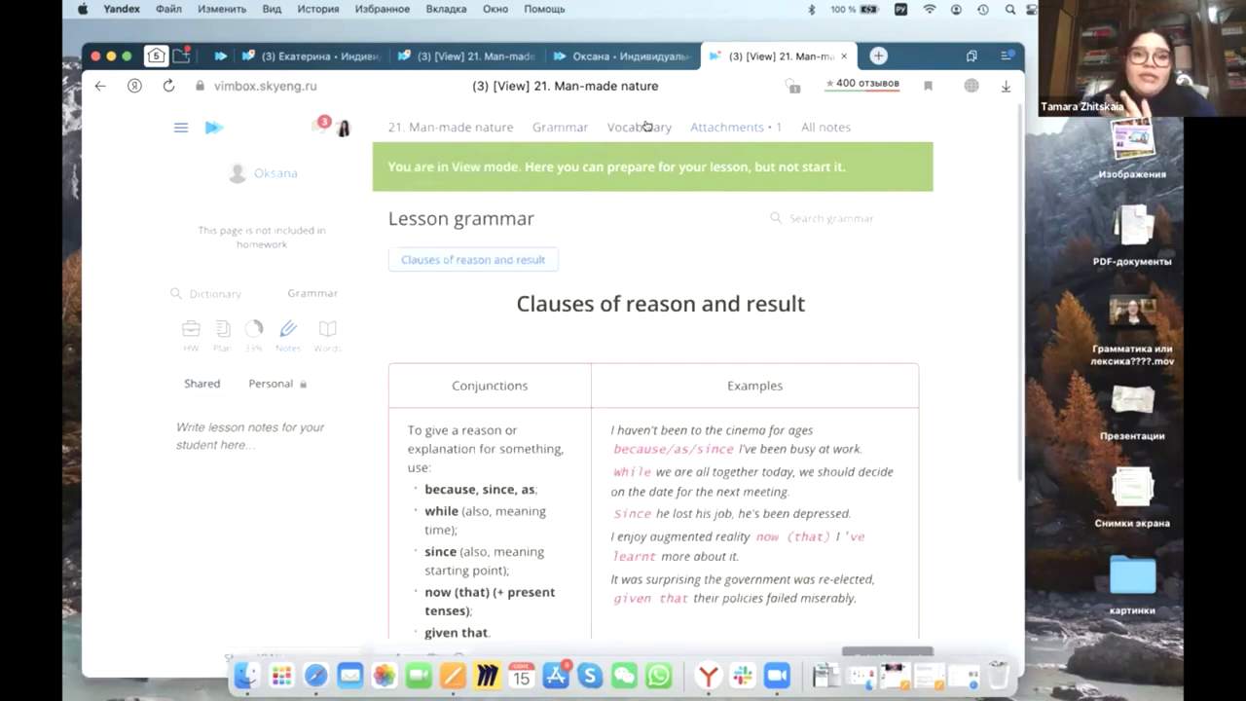
pyautogui.click(645, 125)
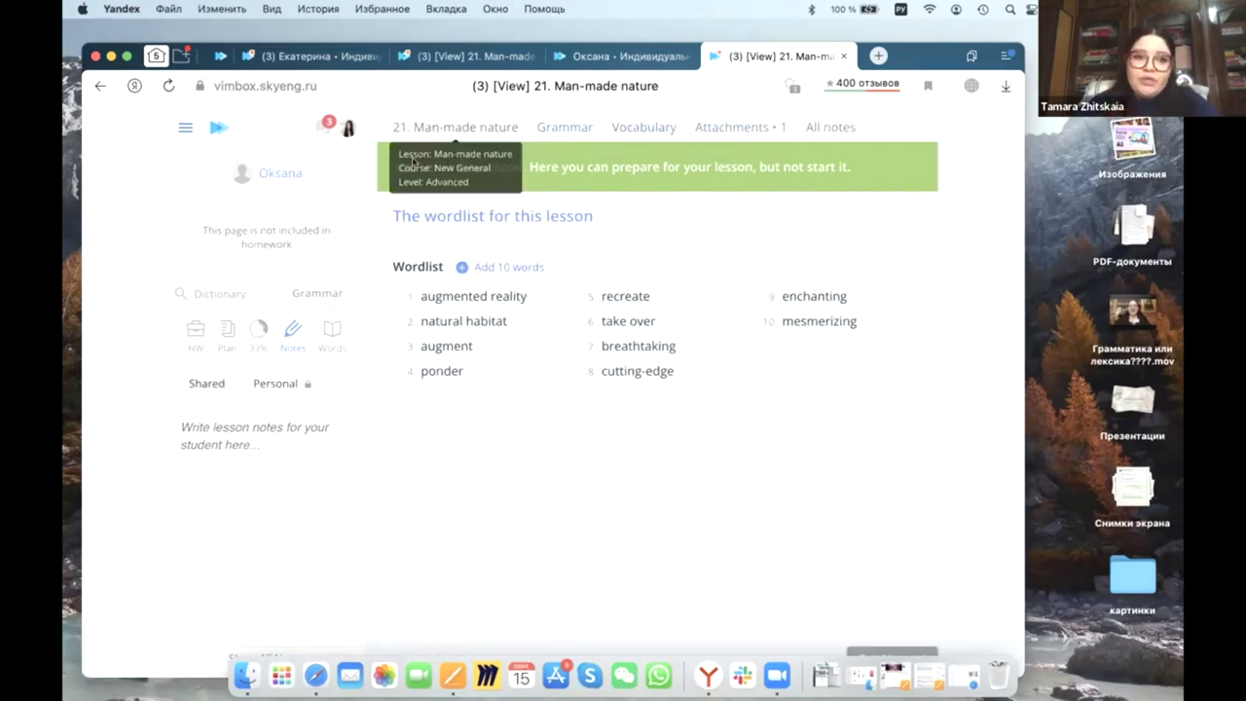
# - Go back to the lesson plan and look through the Cutting-edge technology reading task with its teacher guidance
pyautogui.click(434, 126)
pyautogui.click(223, 334)
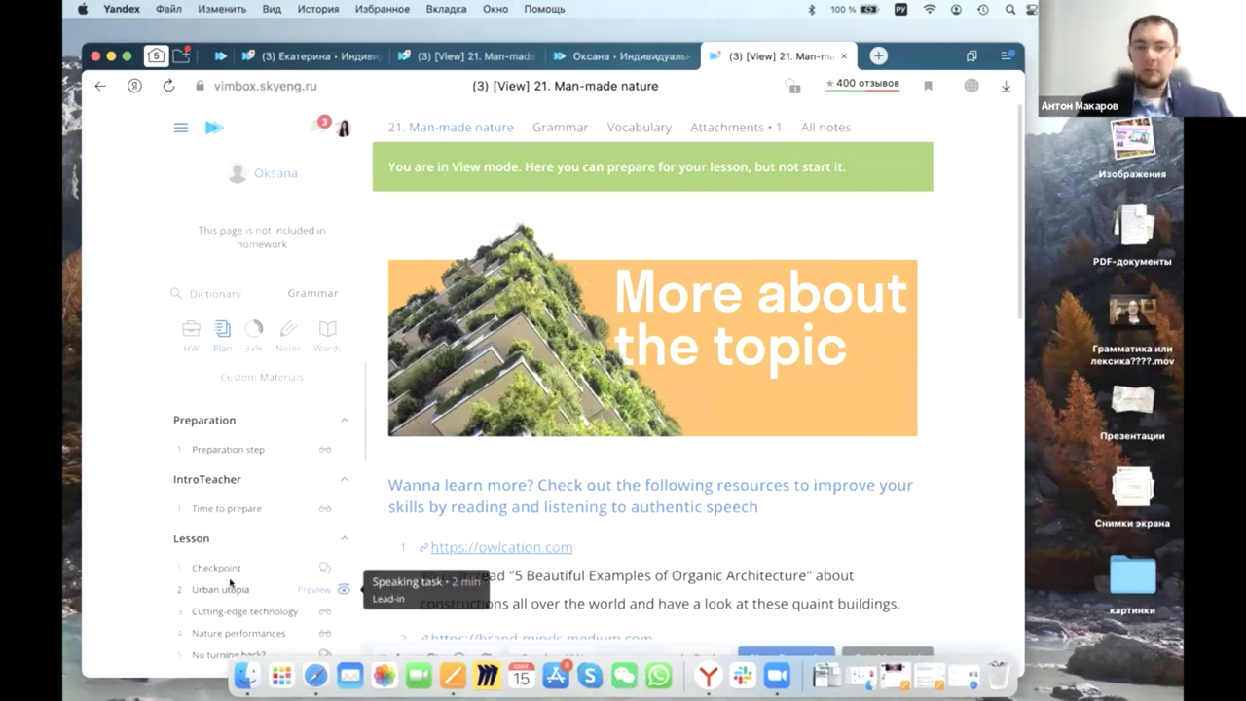
pyautogui.scroll(-2, 230, 584)
pyautogui.click(224, 540)
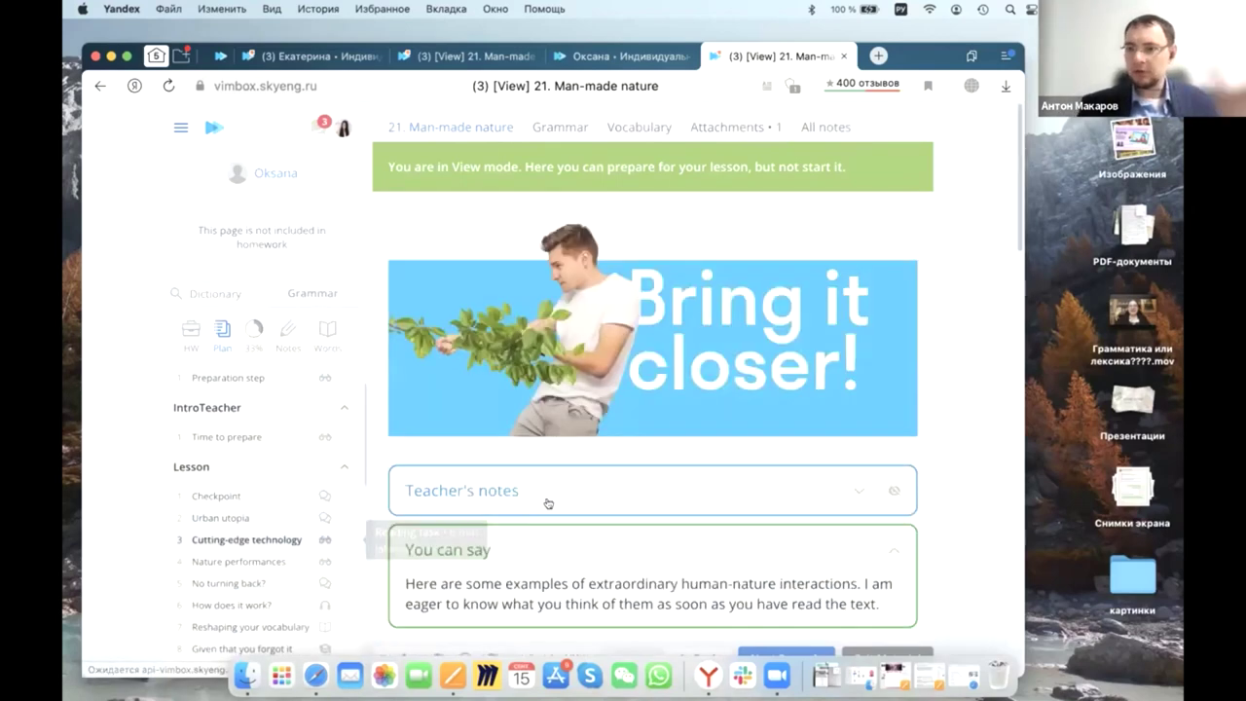
pyautogui.scroll(-6, 545, 504)
pyautogui.scroll(5, 547, 503)
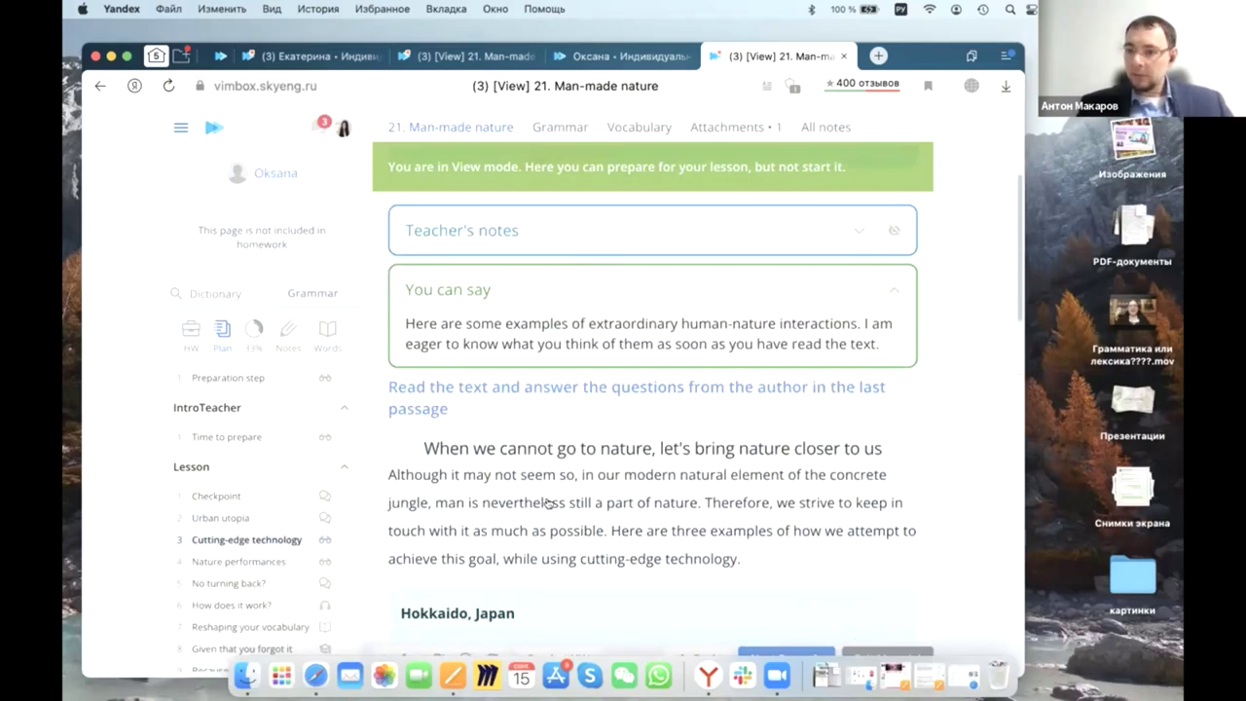